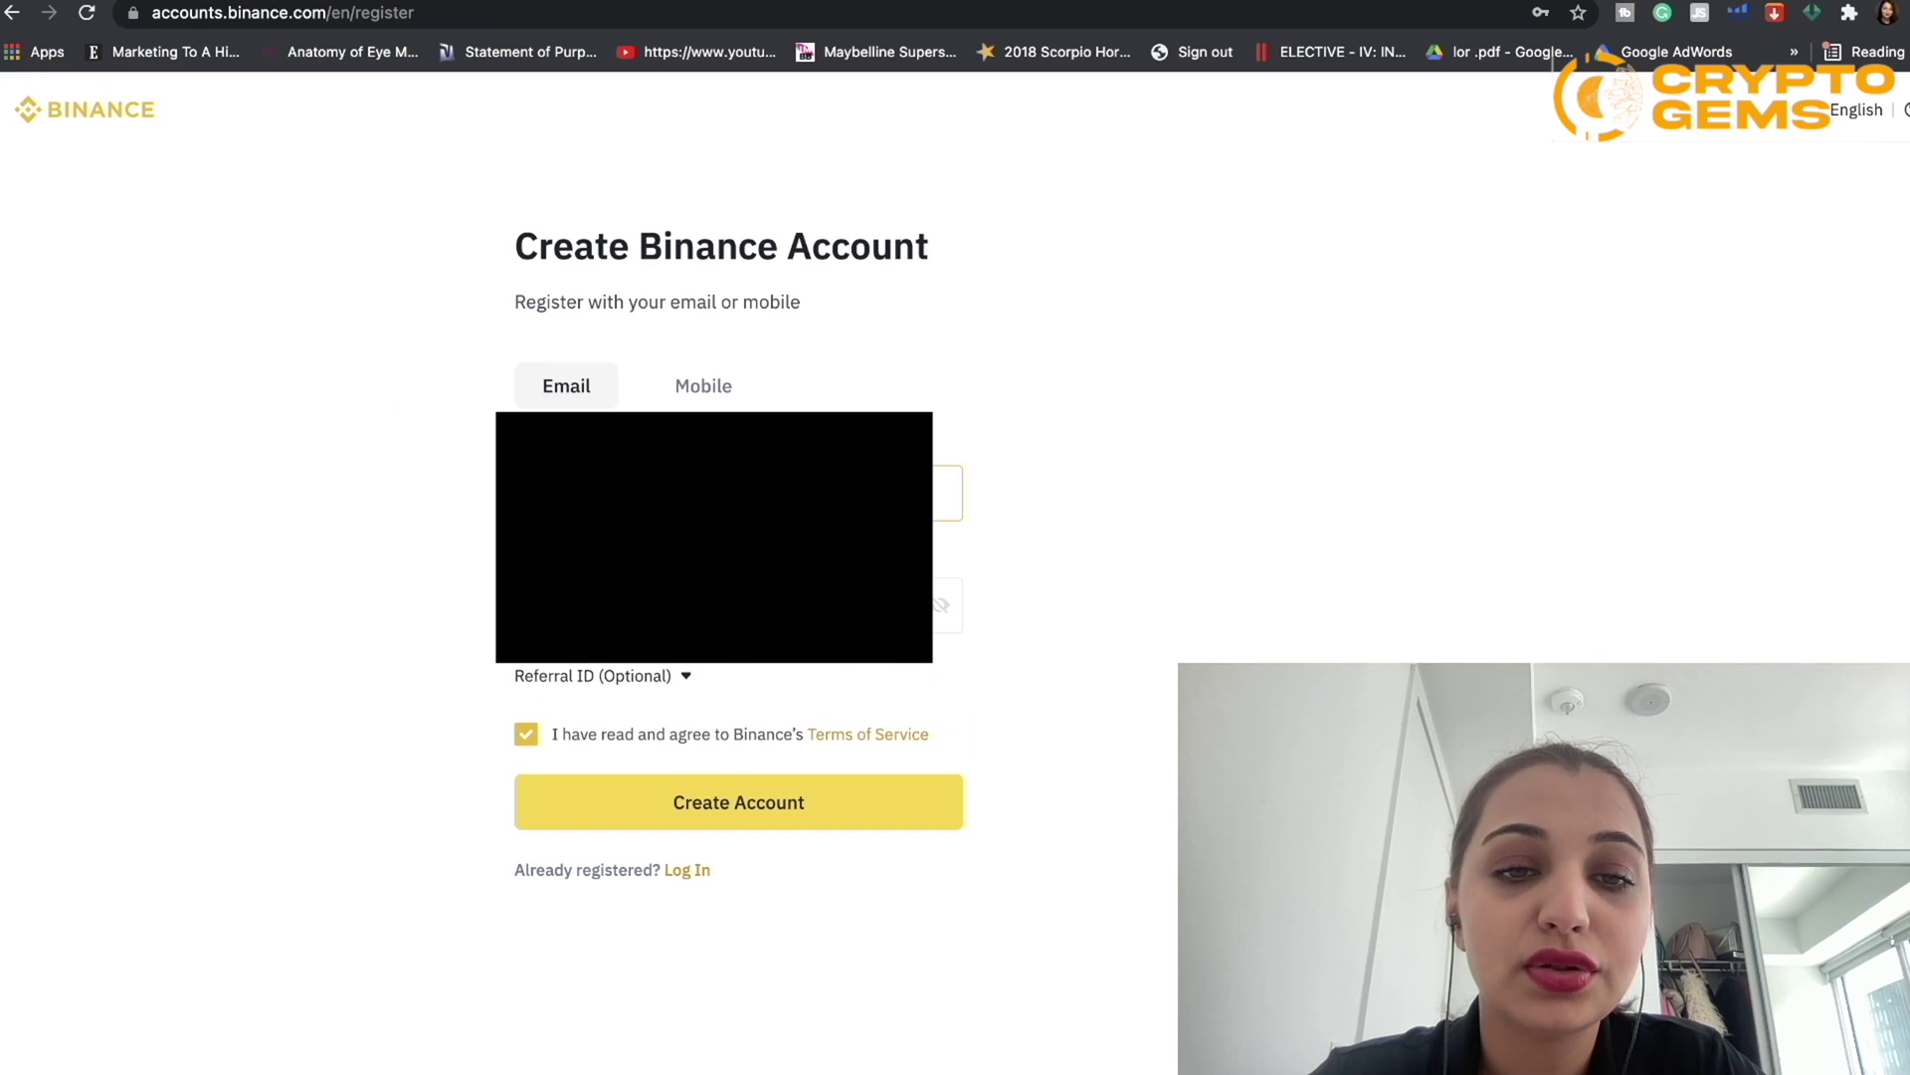
# Step: Return to the Email sign-up option and put the cursor in the email address field
pyautogui.click(692, 396)
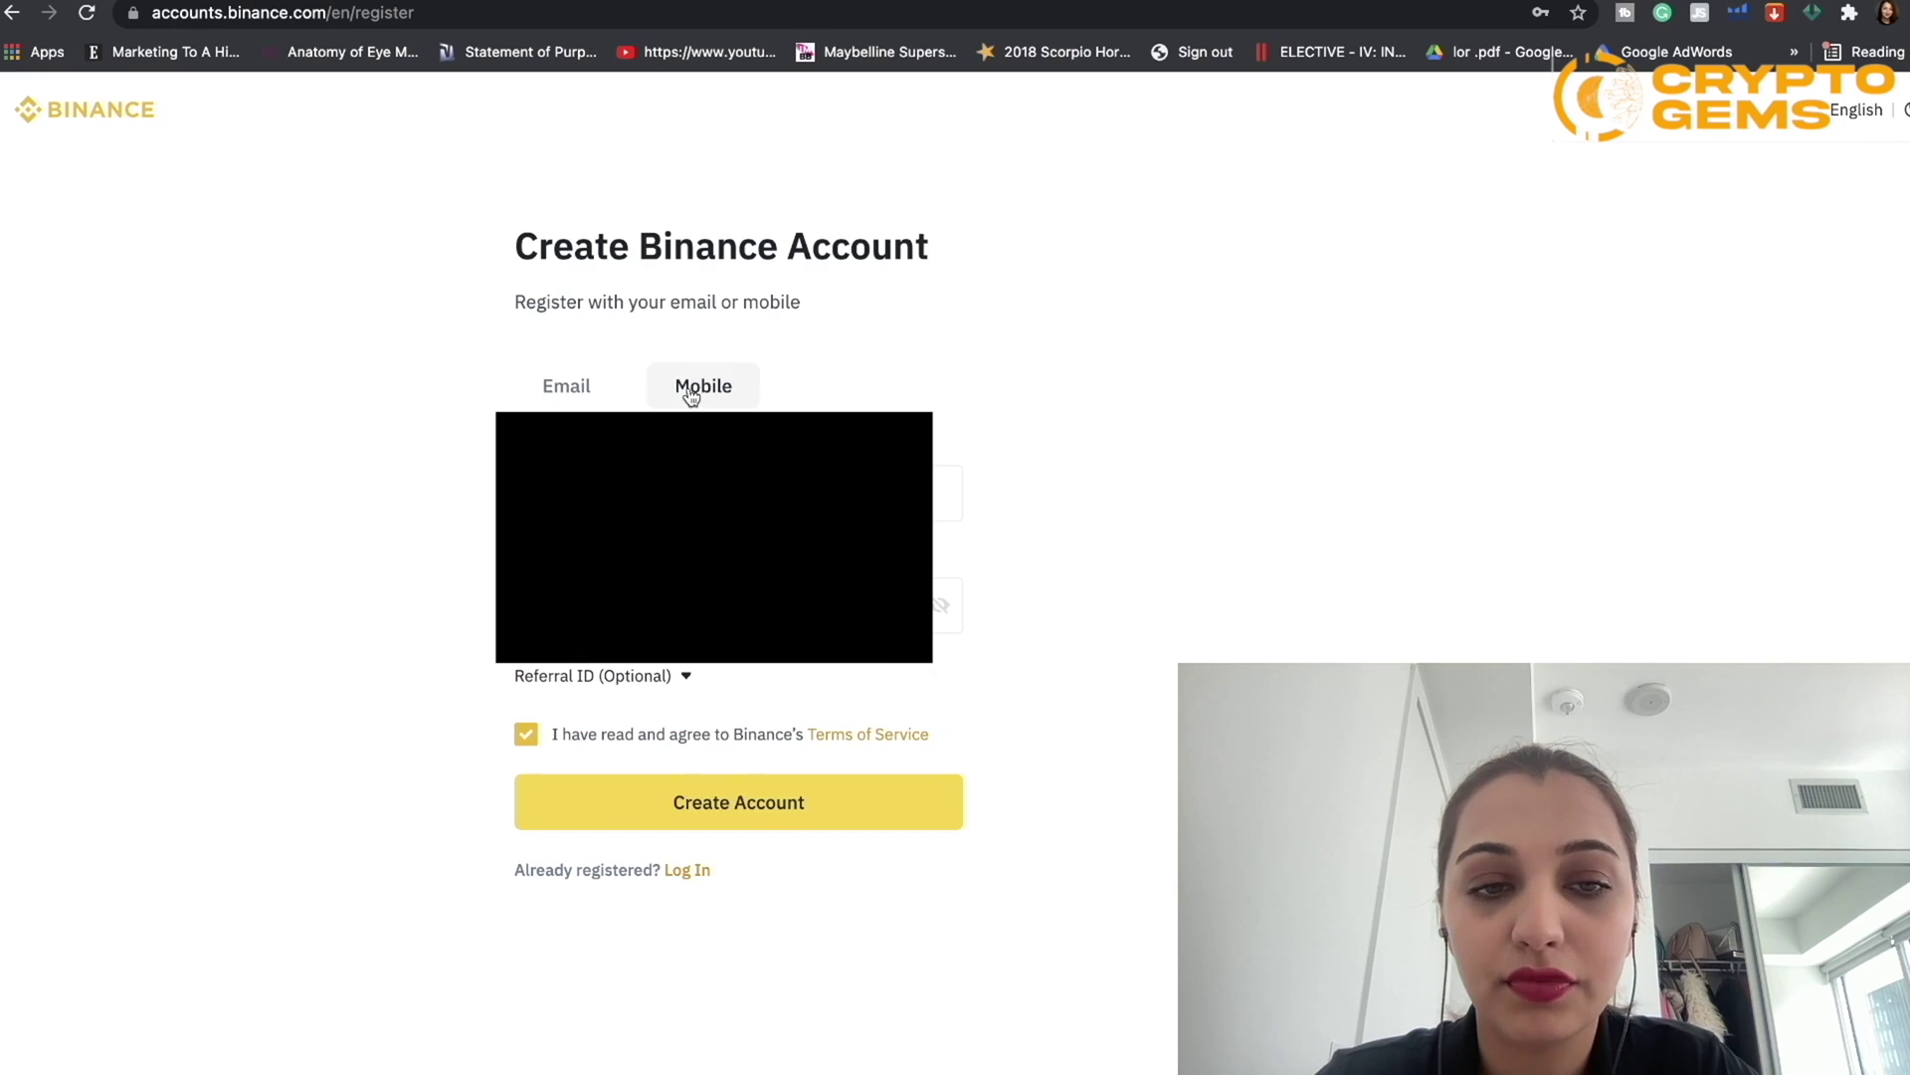
pyautogui.click(568, 393)
pyautogui.click(597, 492)
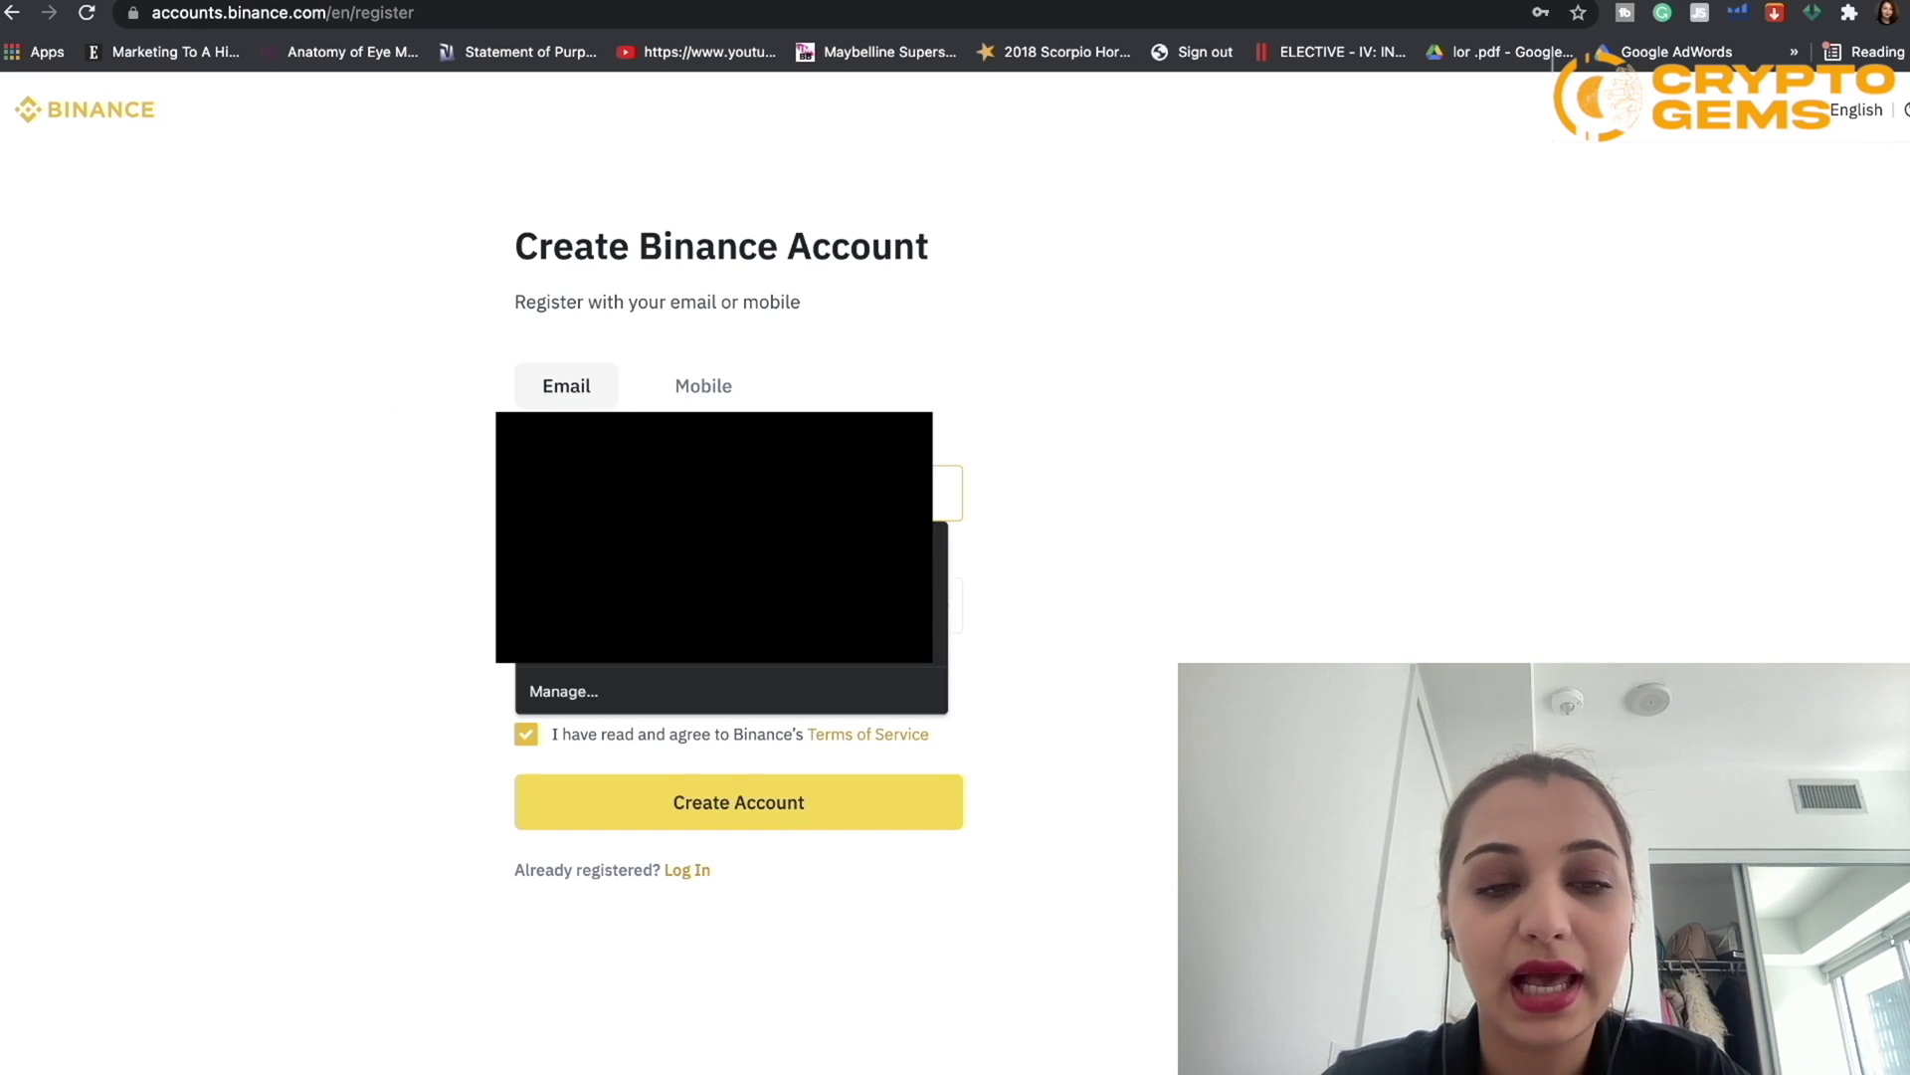
pyautogui.press('Escape')
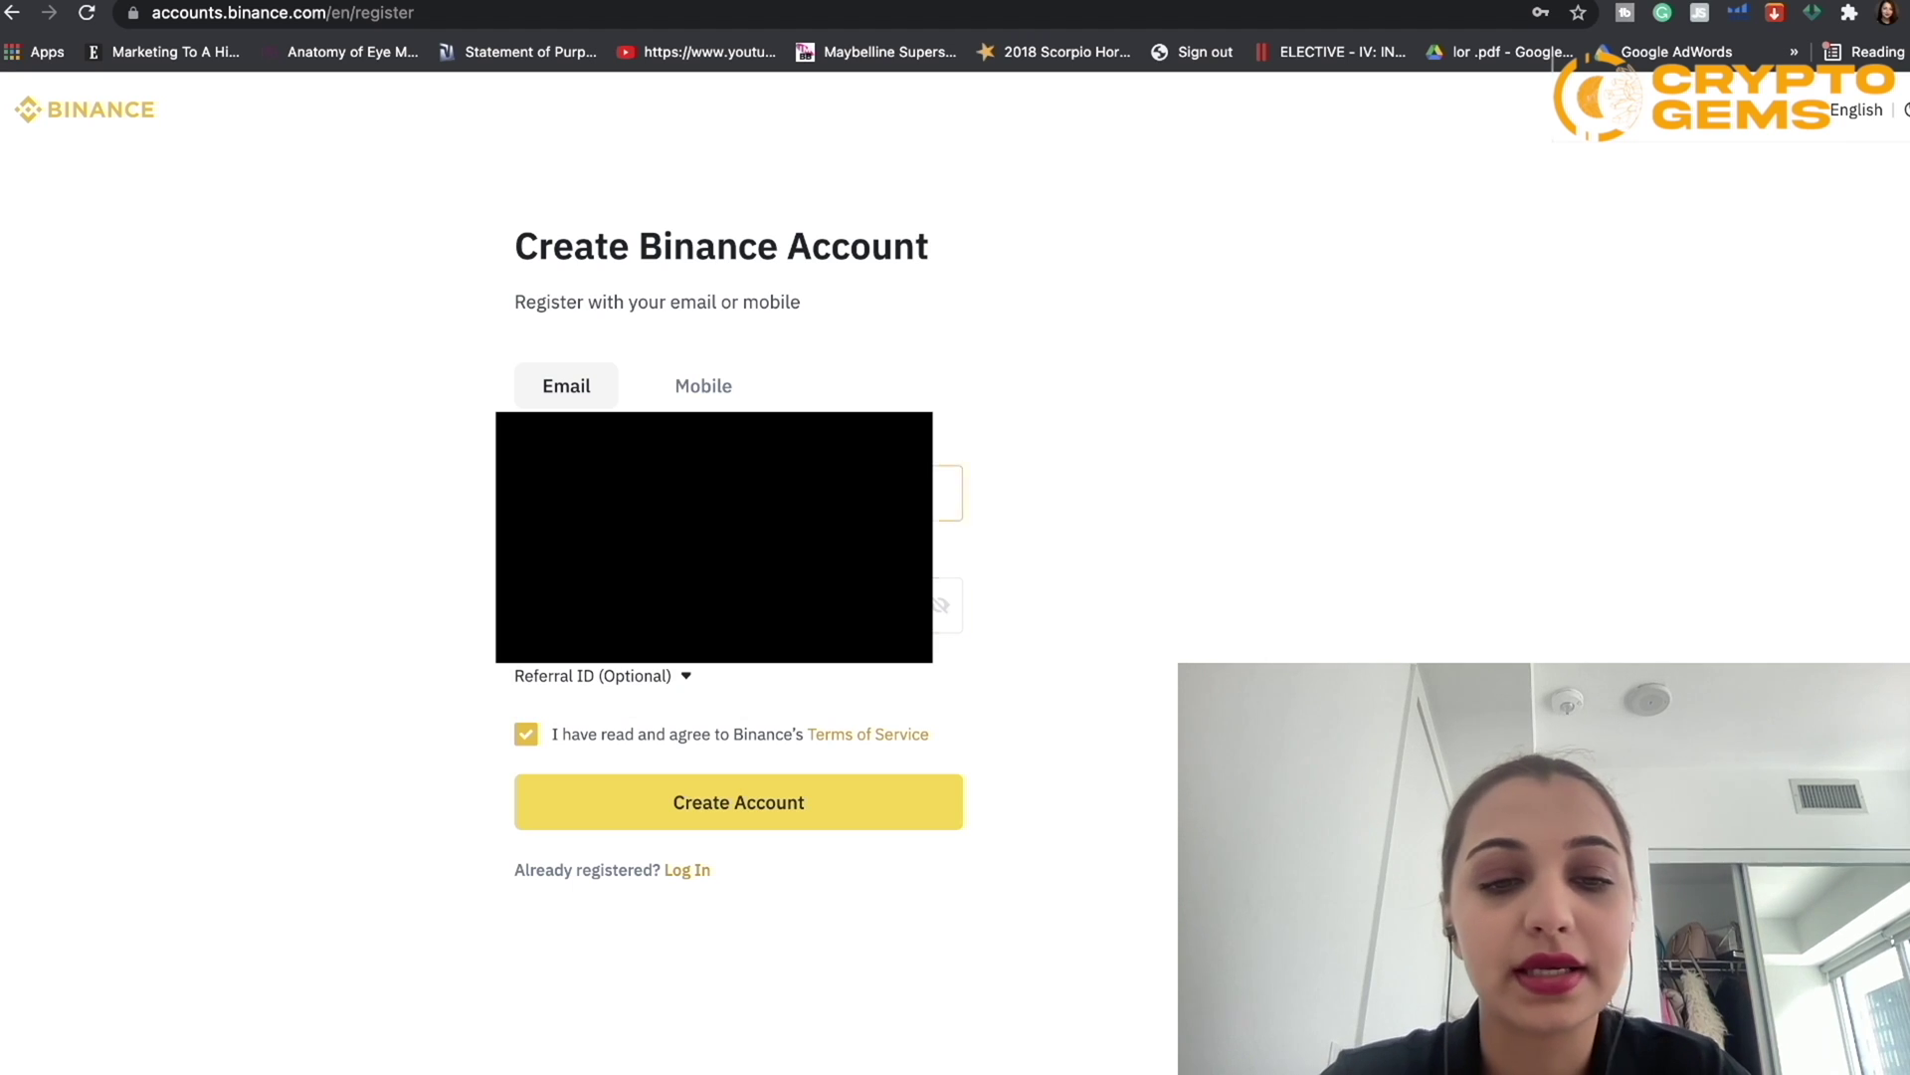
pyautogui.click(685, 677)
pyautogui.click(947, 492)
pyautogui.click(738, 721)
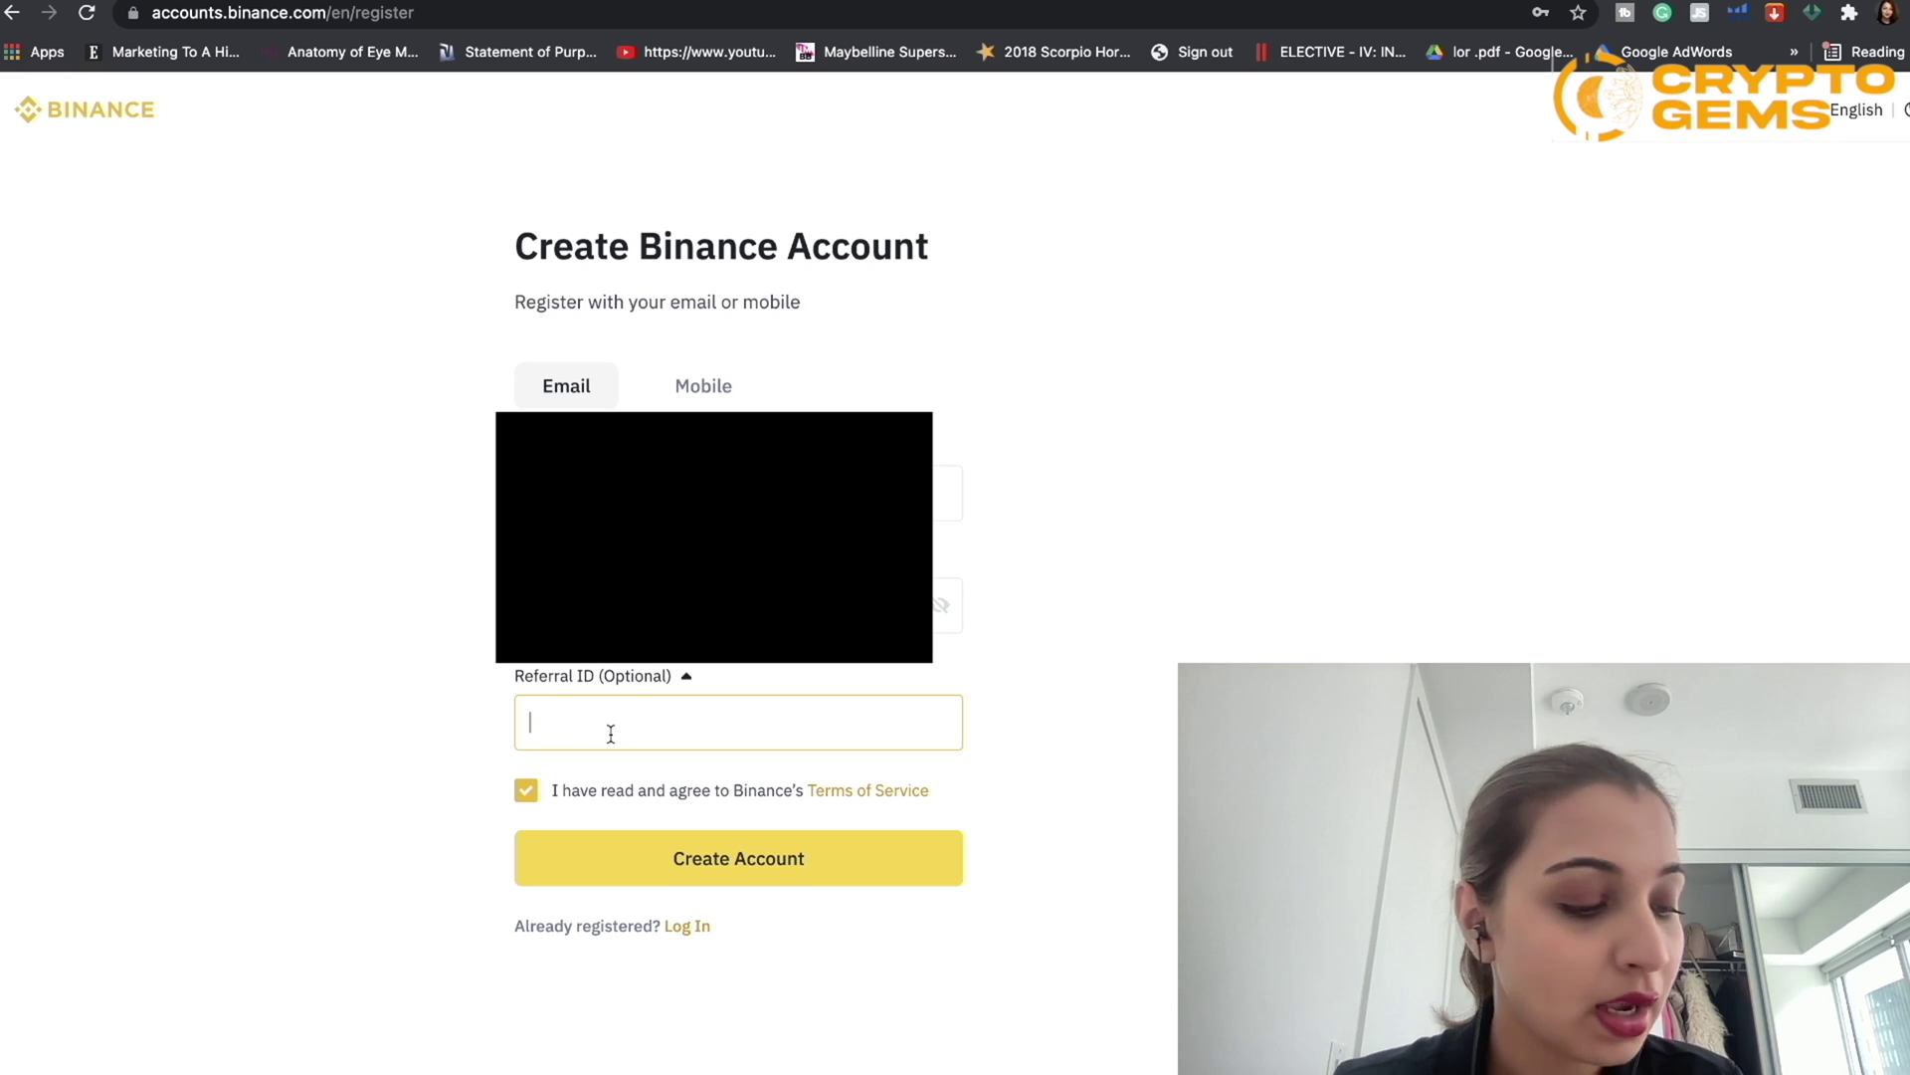
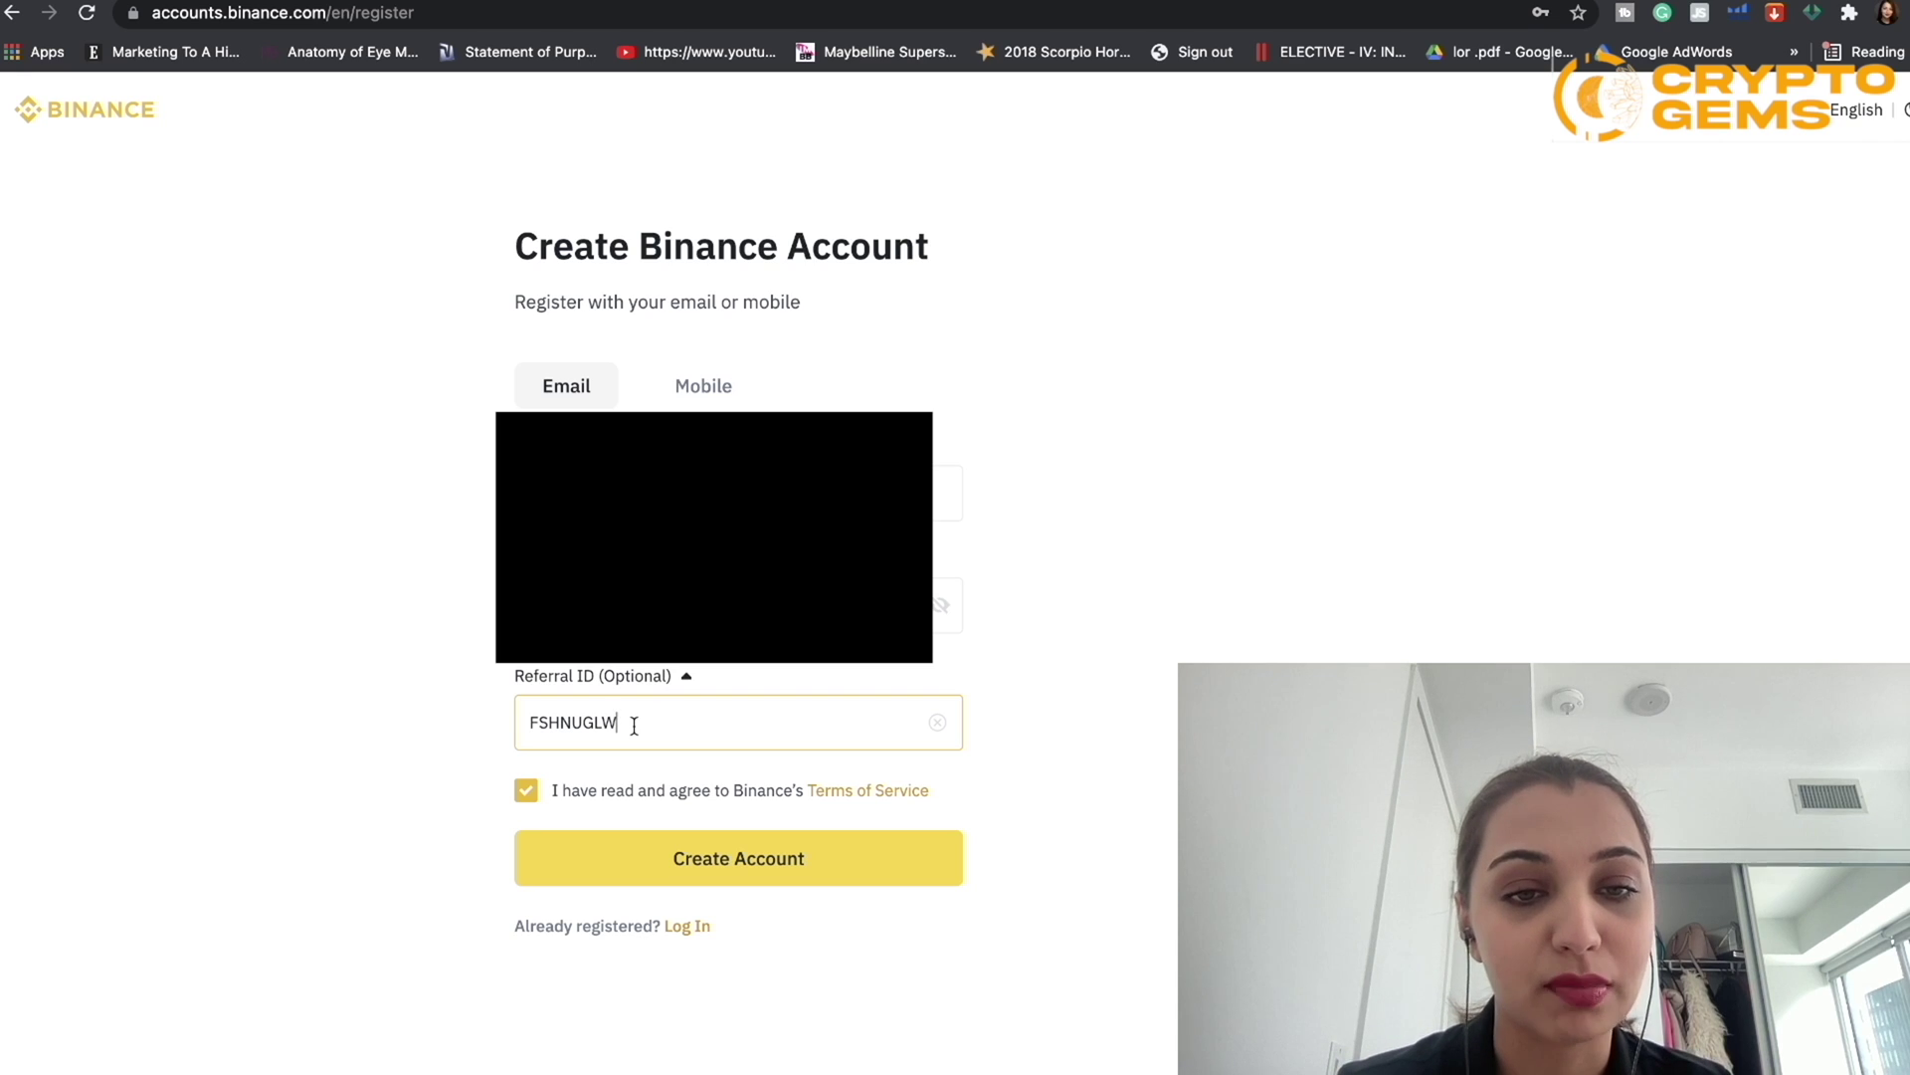
# Step: Submit the registration, solve the slider puzzle, and ready the 6-digit verification code boxes
pyautogui.click(654, 880)
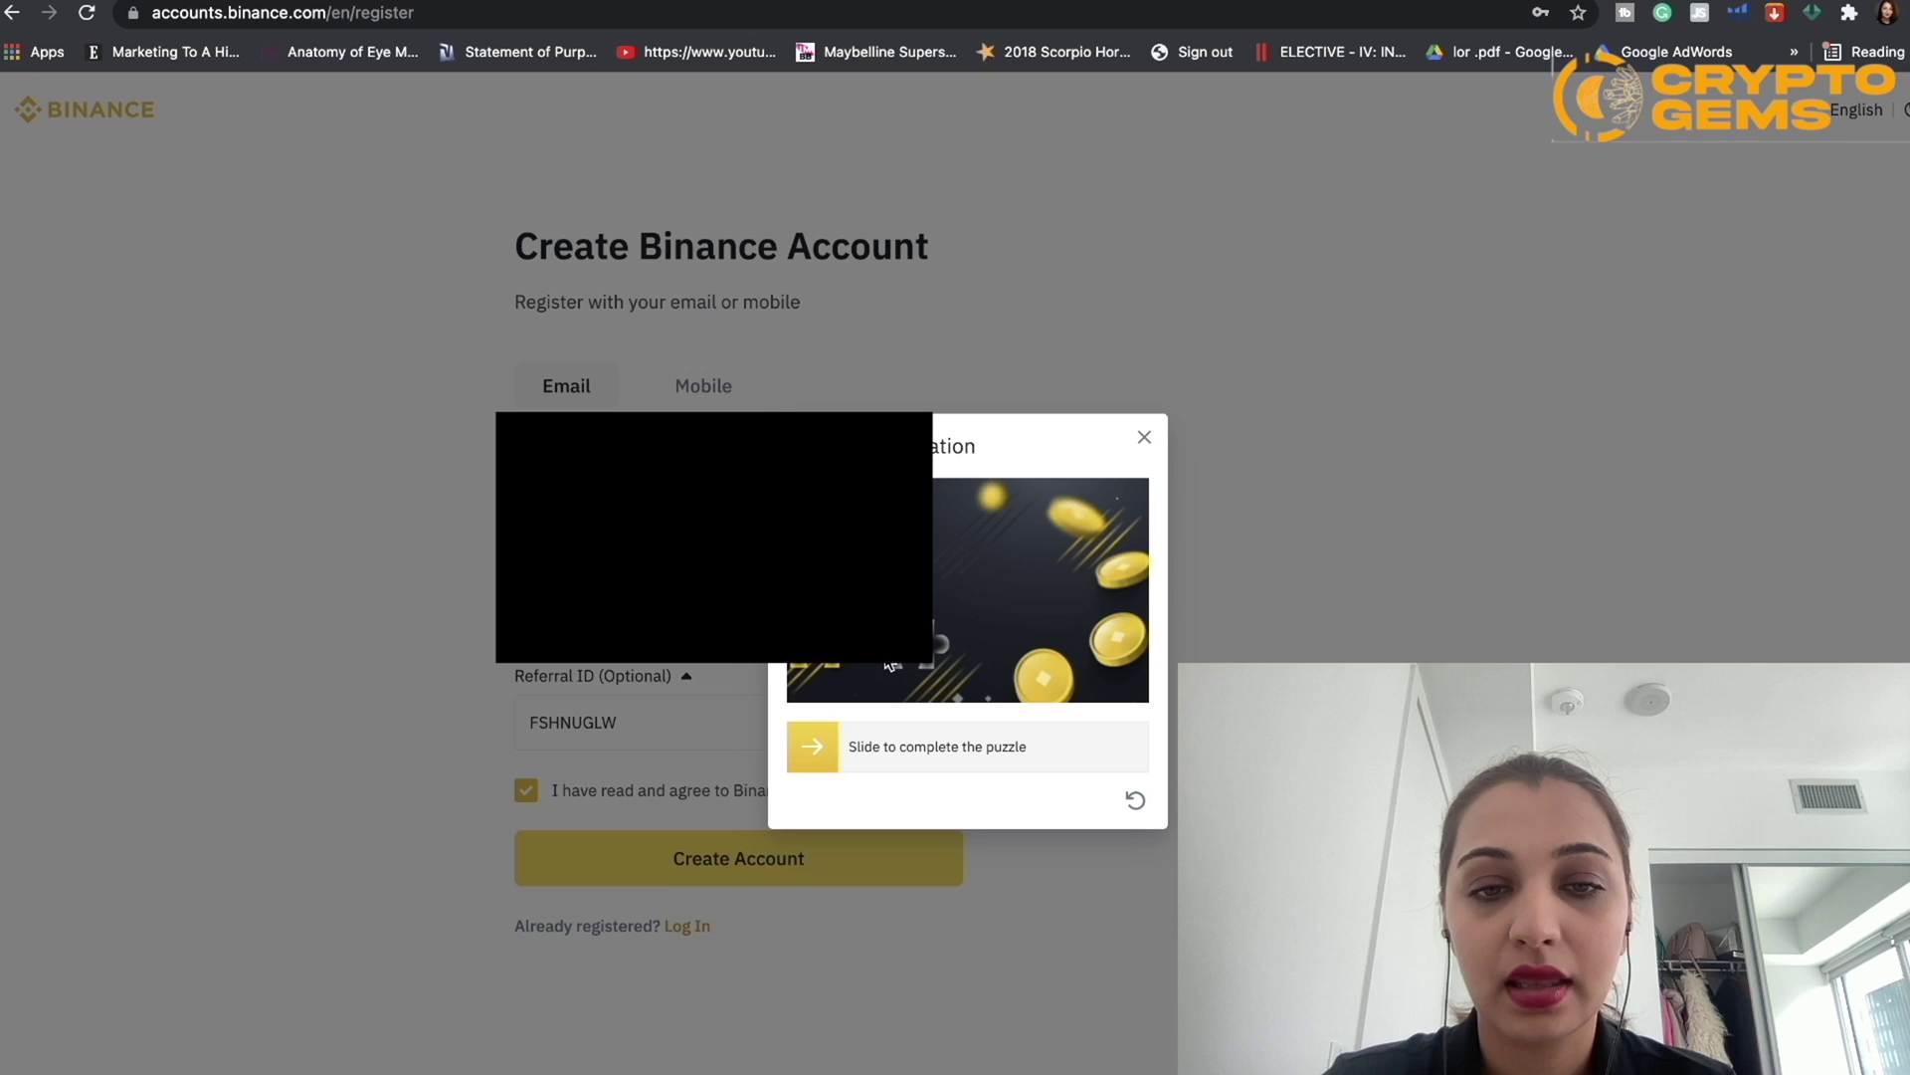
pyautogui.moveTo(812, 746); pyautogui.dragTo(908, 746)
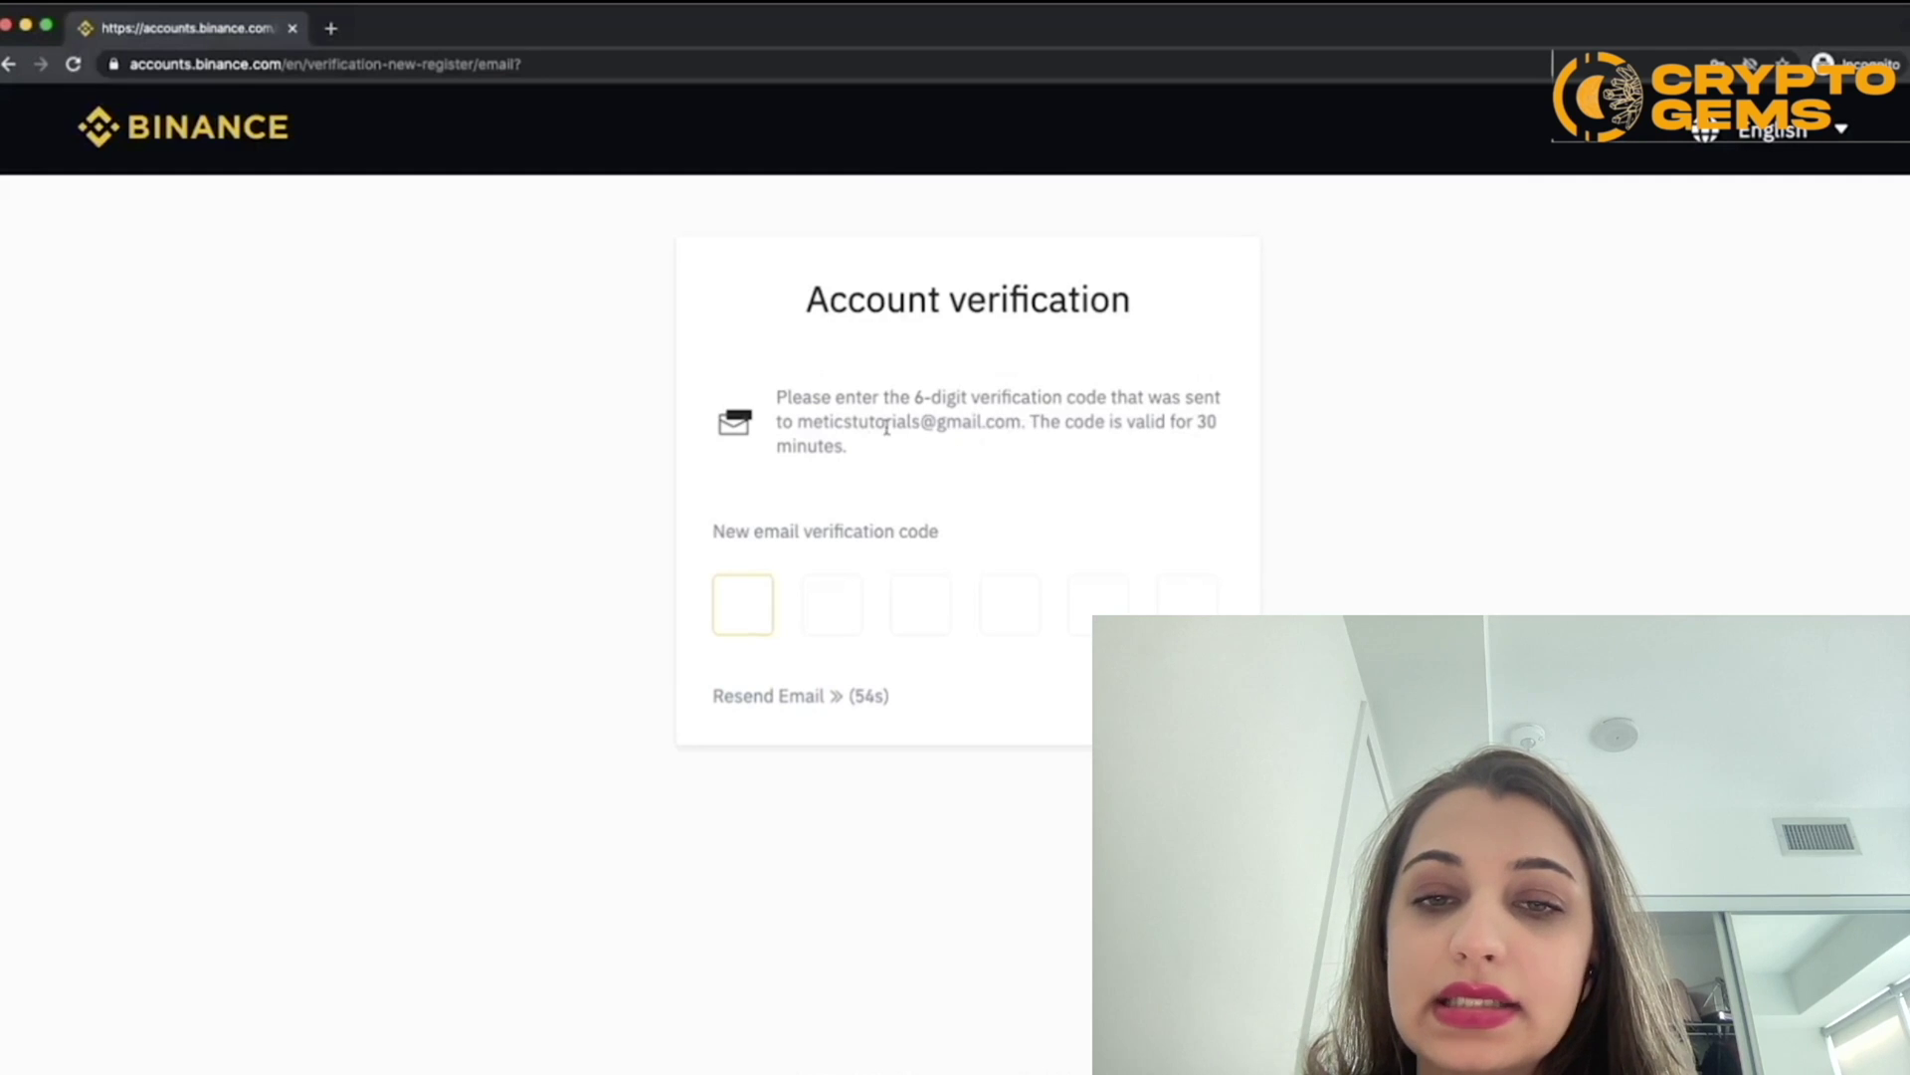
pyautogui.moveTo(798, 421); pyautogui.dragTo(1016, 426)
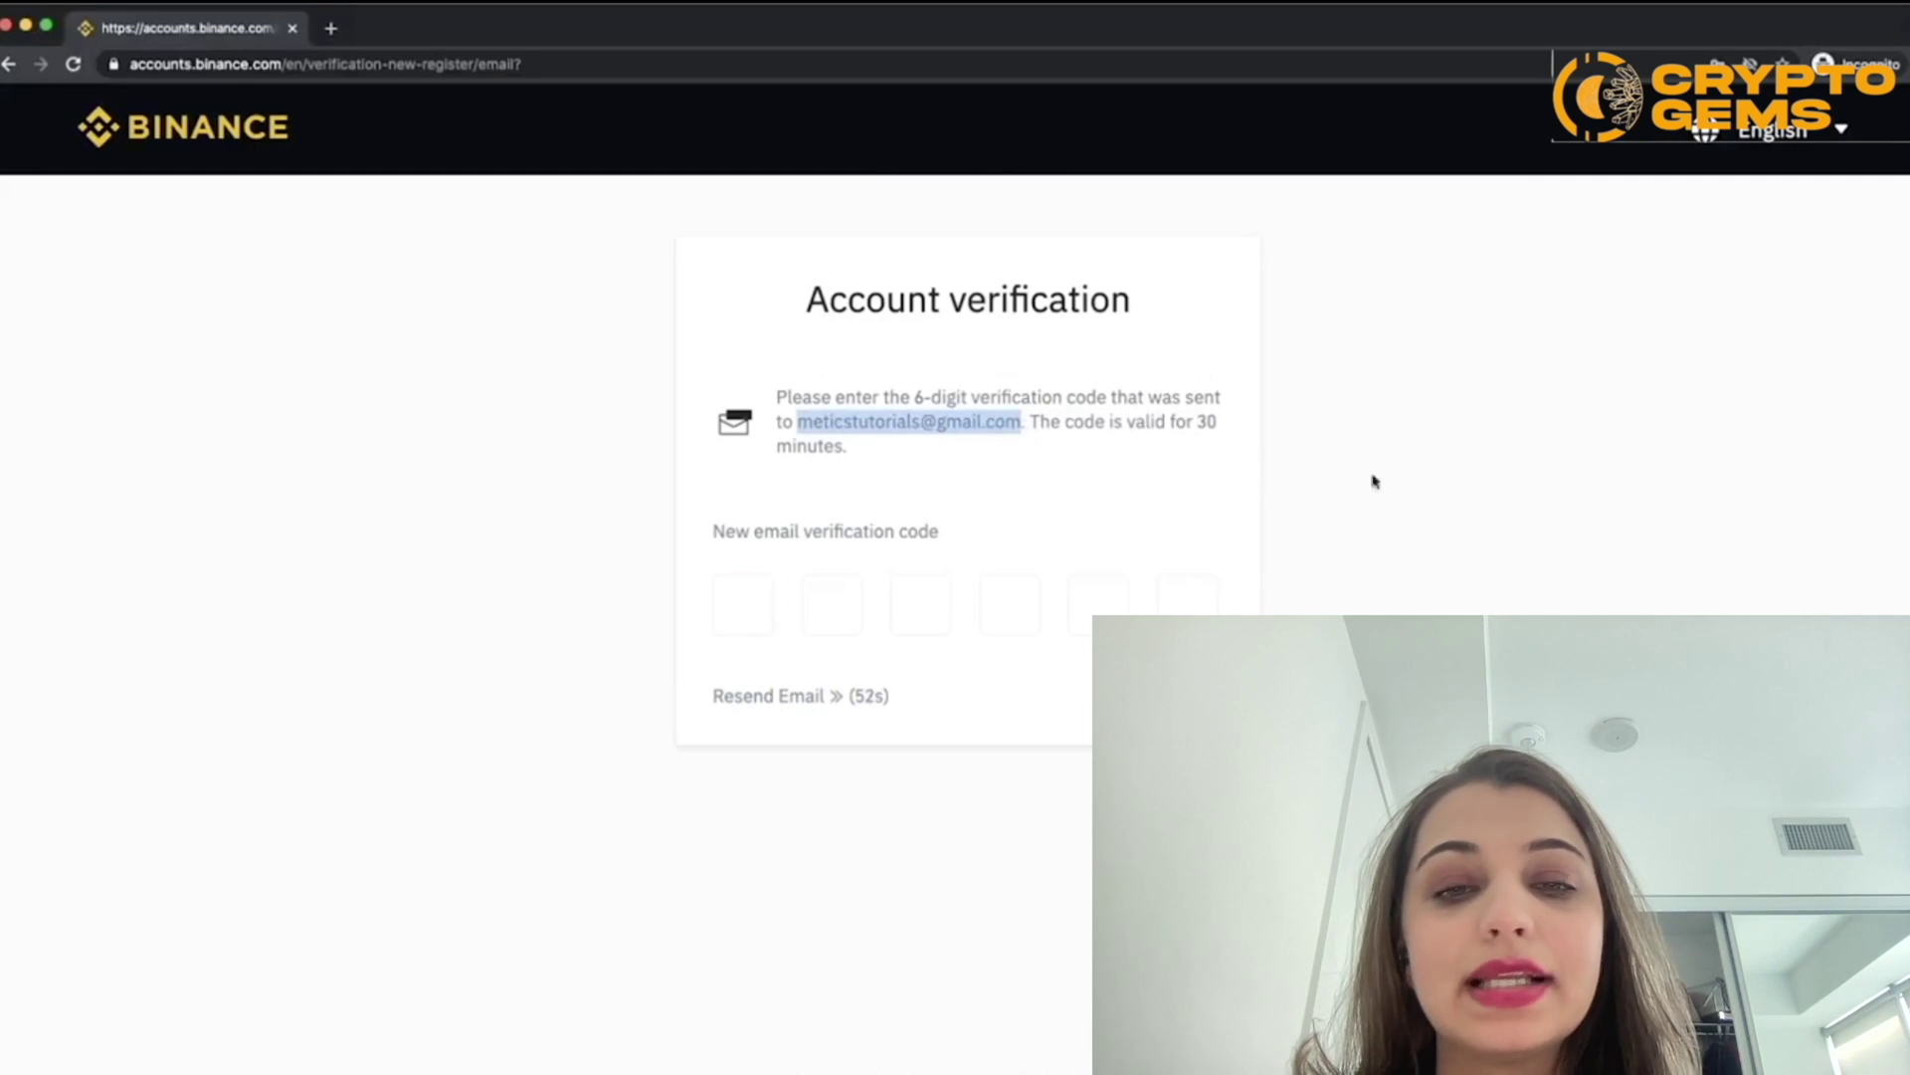
pyautogui.click(1408, 479)
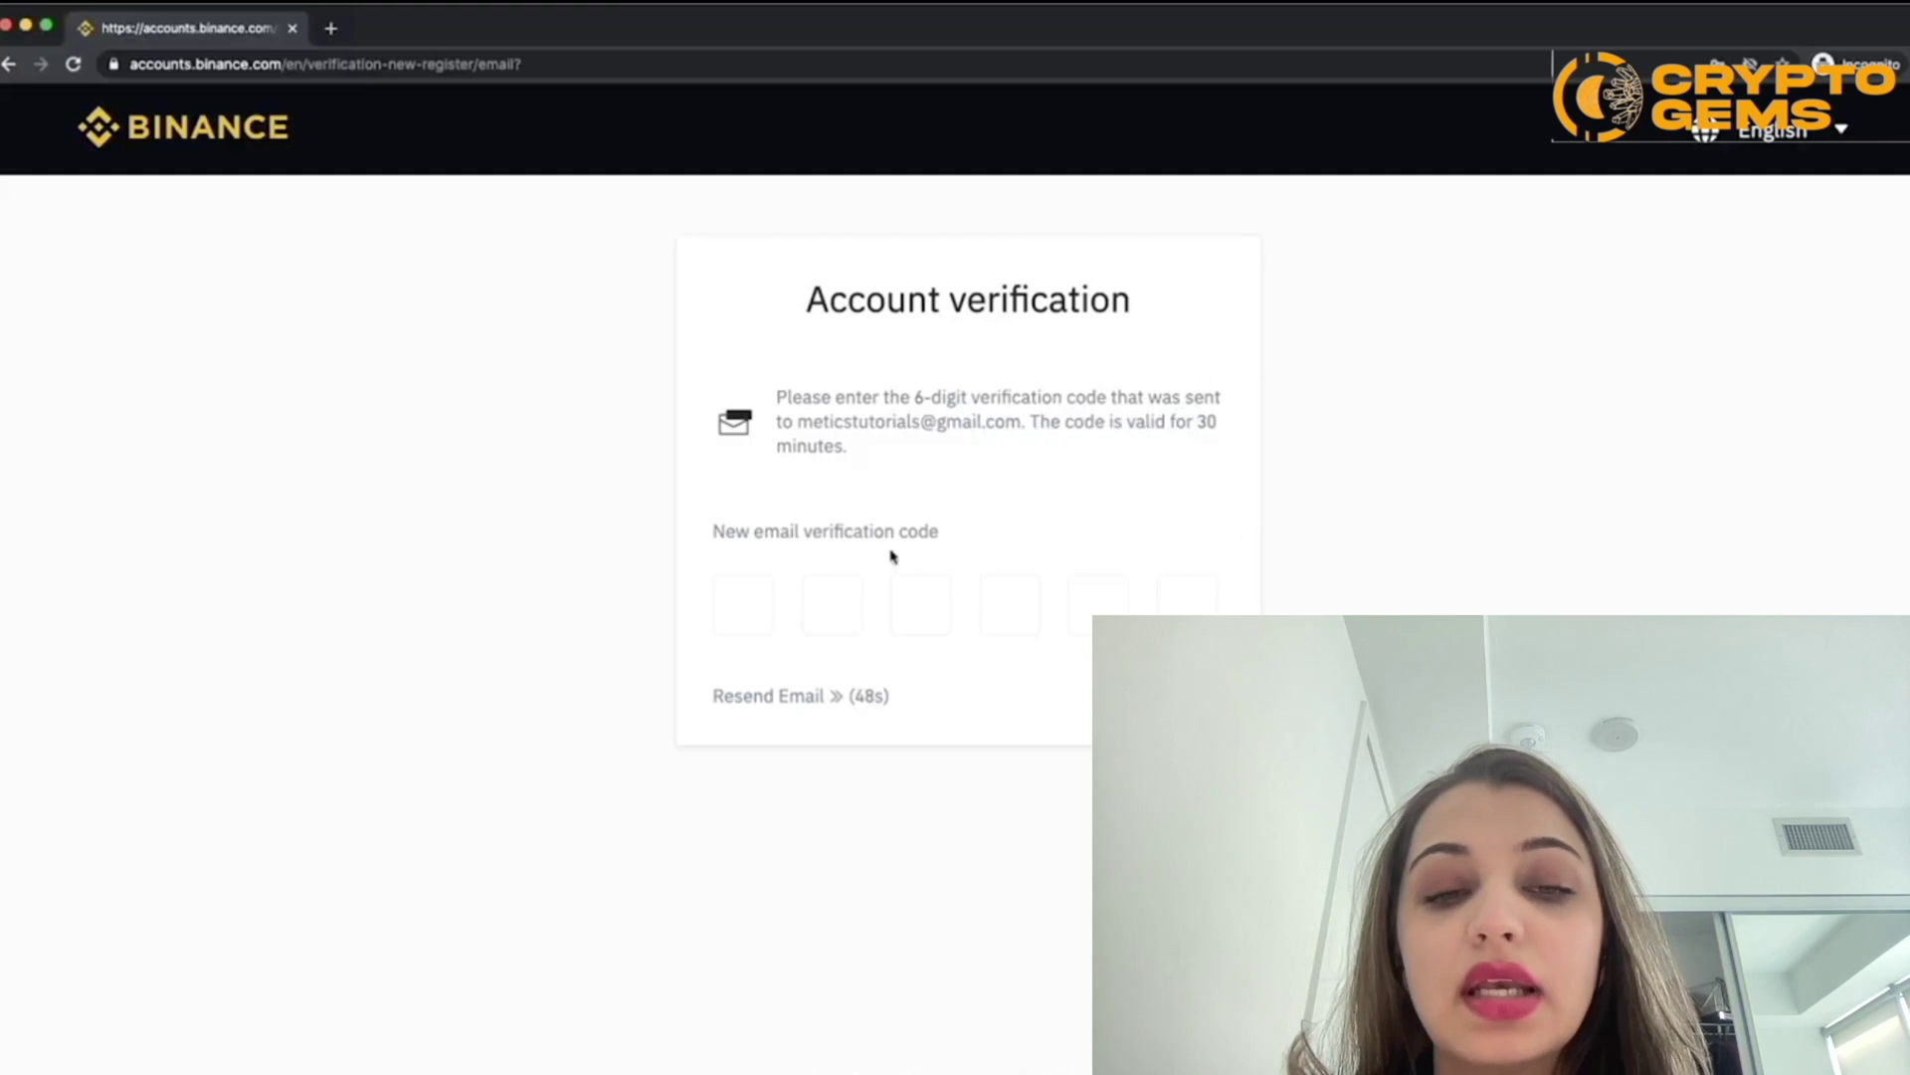
pyautogui.click(1007, 595)
pyautogui.click(914, 592)
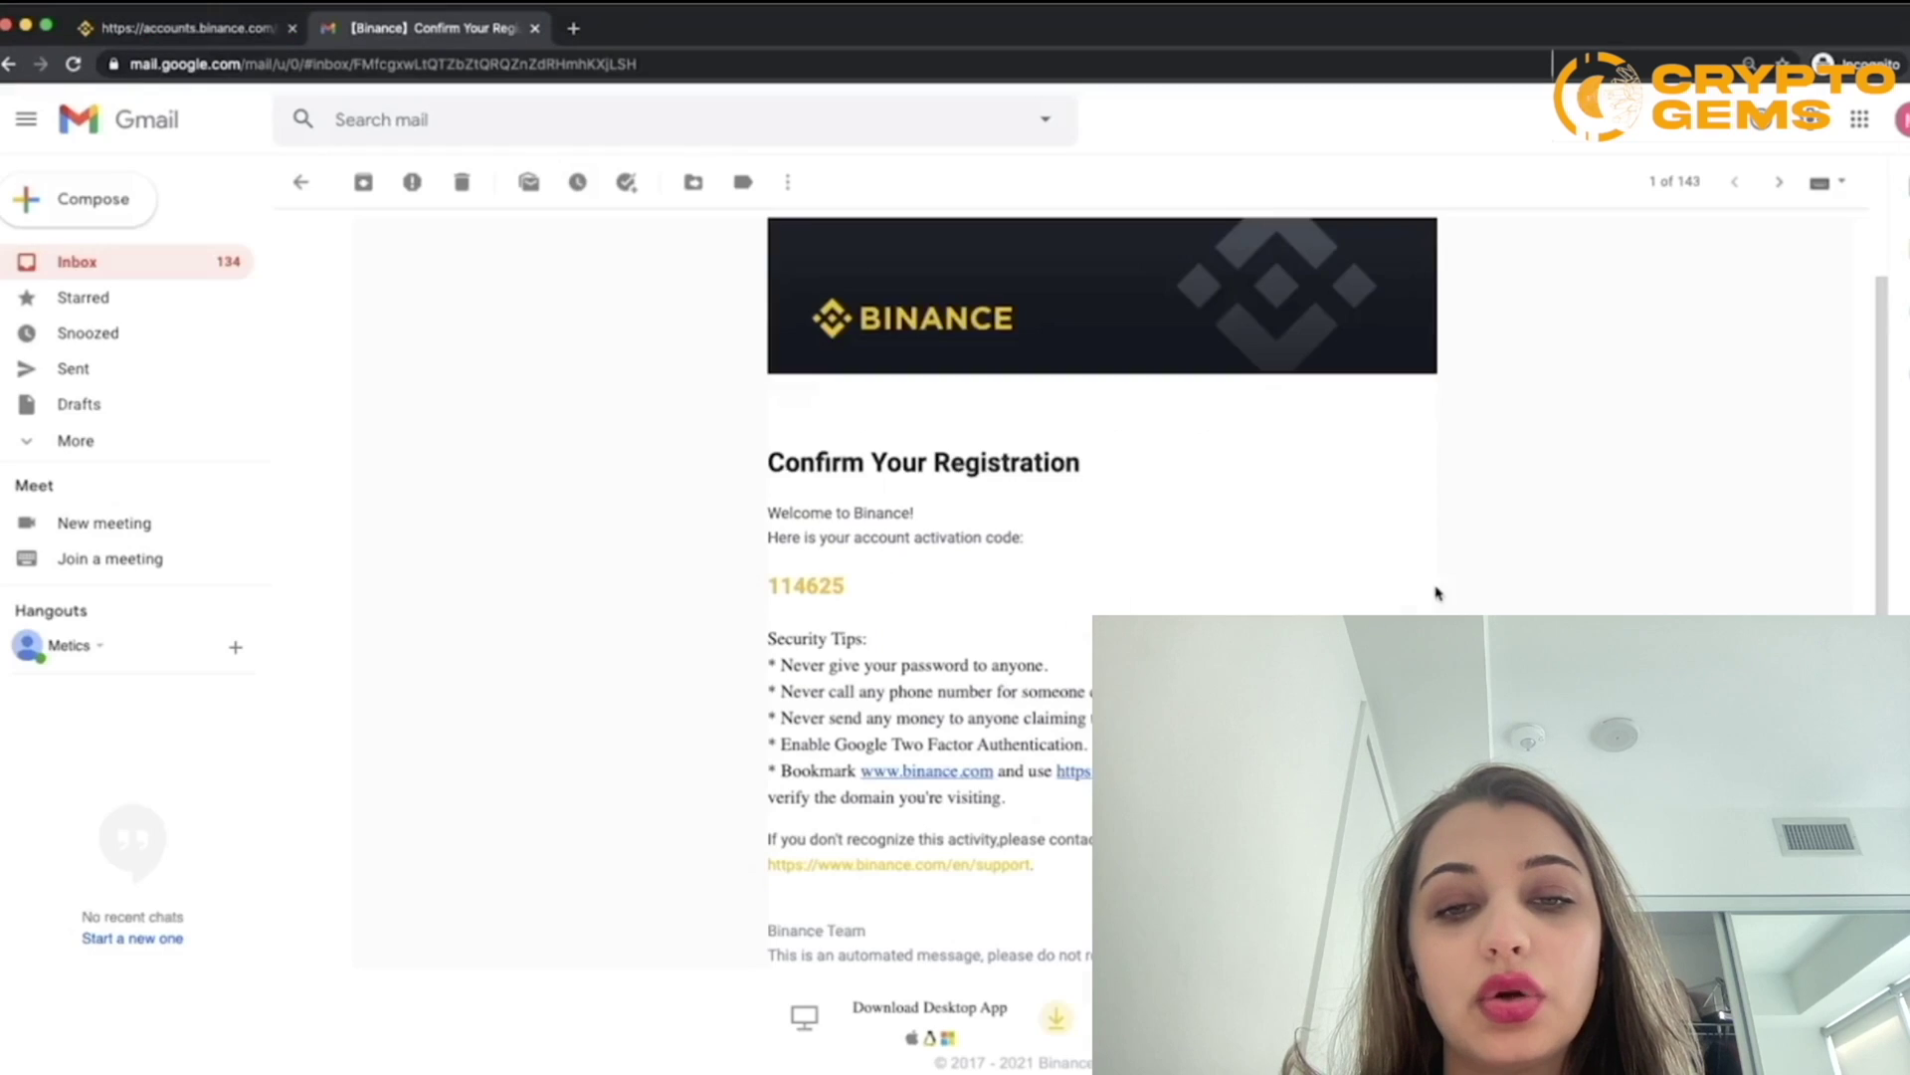
# Step: Copy the activation code from the Binance email and paste it into the Binance code boxes
pyautogui.scroll(5, 1041, 623)
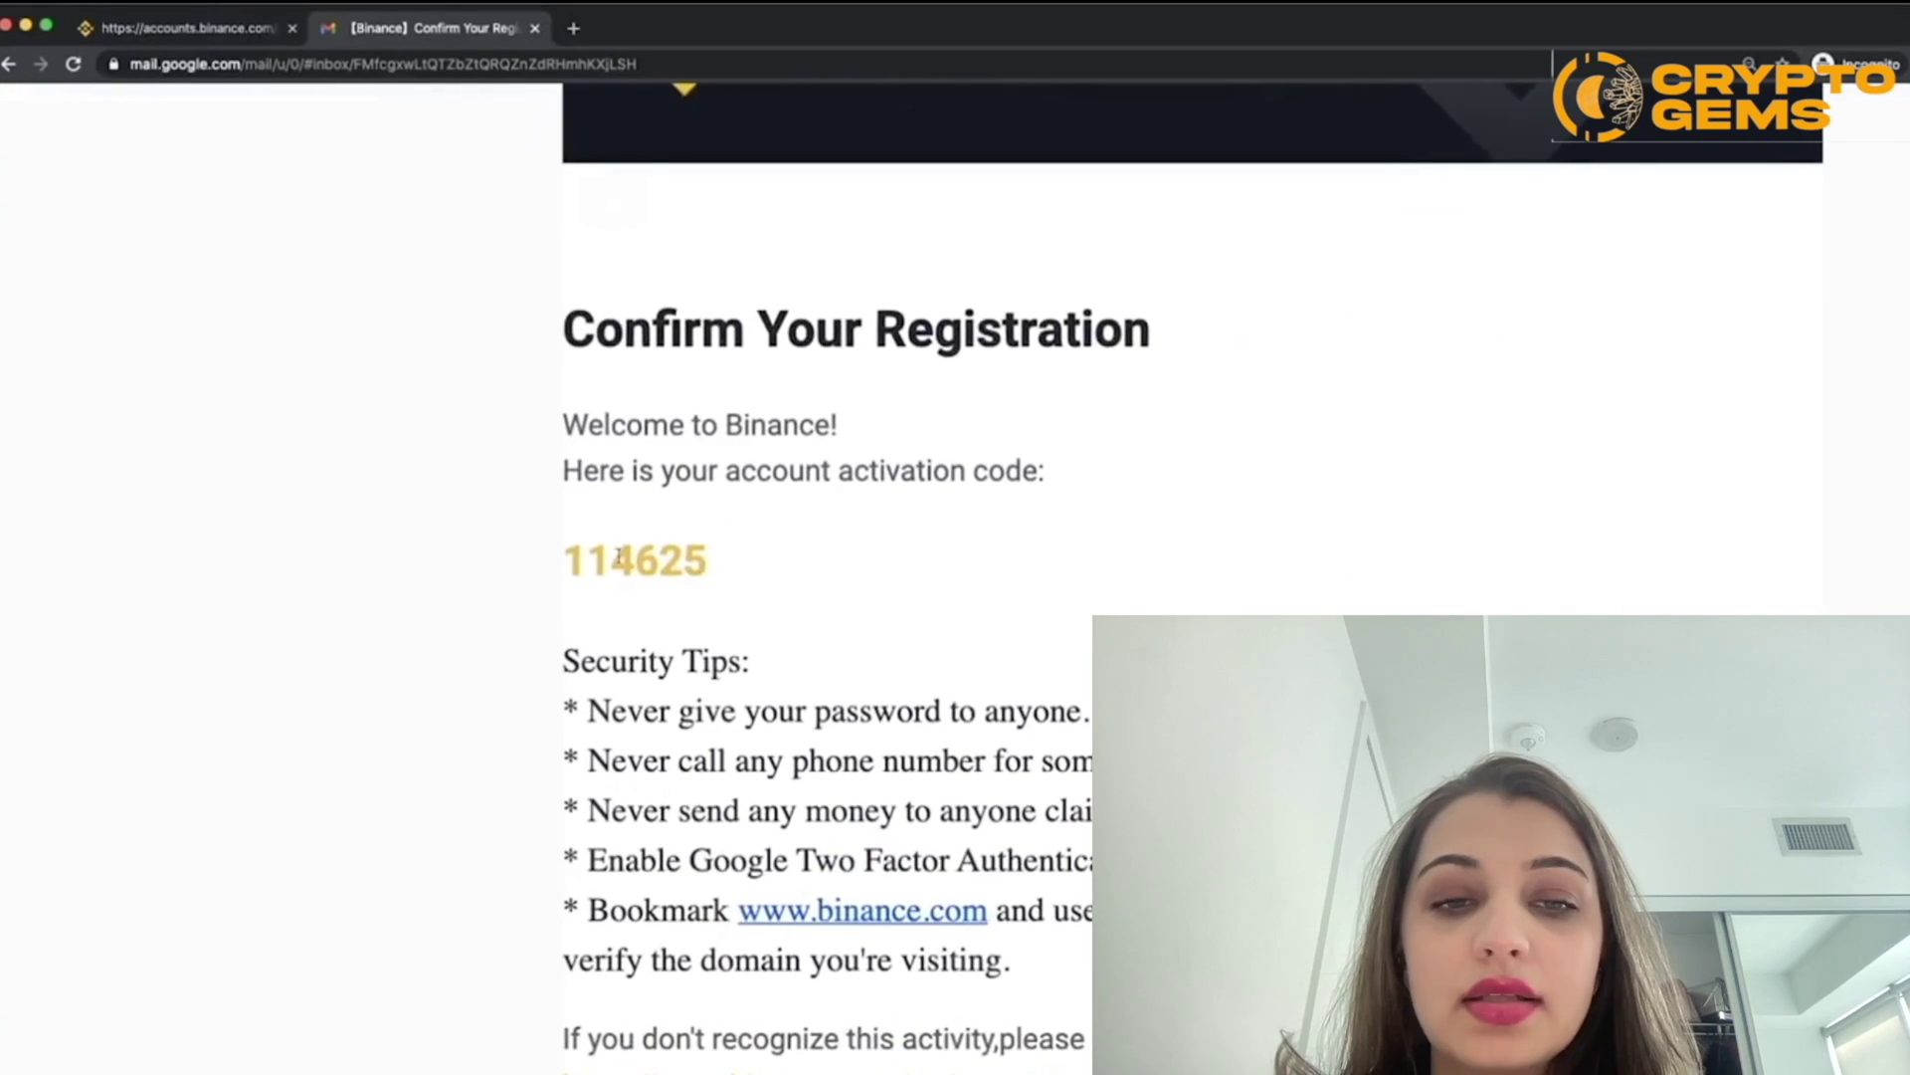
pyautogui.moveTo(573, 559); pyautogui.dragTo(735, 568)
pyautogui.press('super+c')
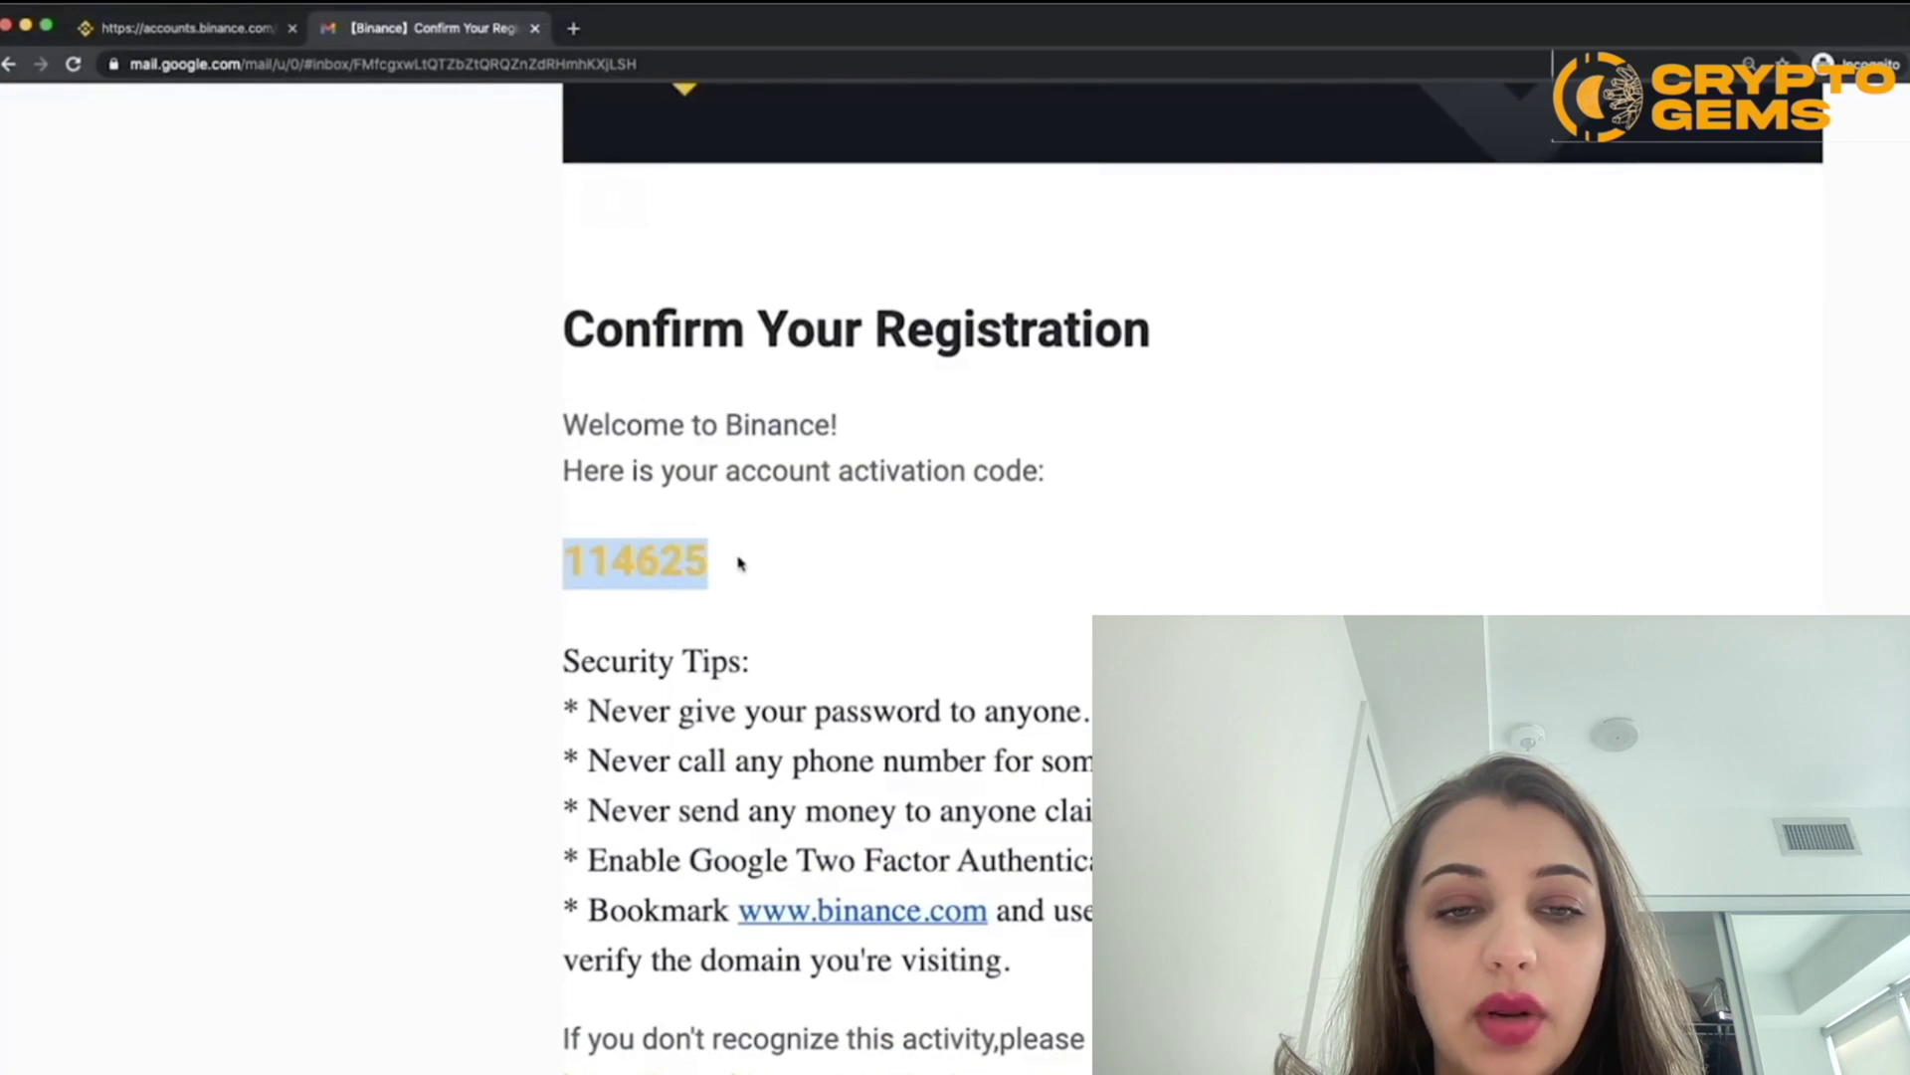
pyautogui.click(213, 29)
pyautogui.click(773, 579)
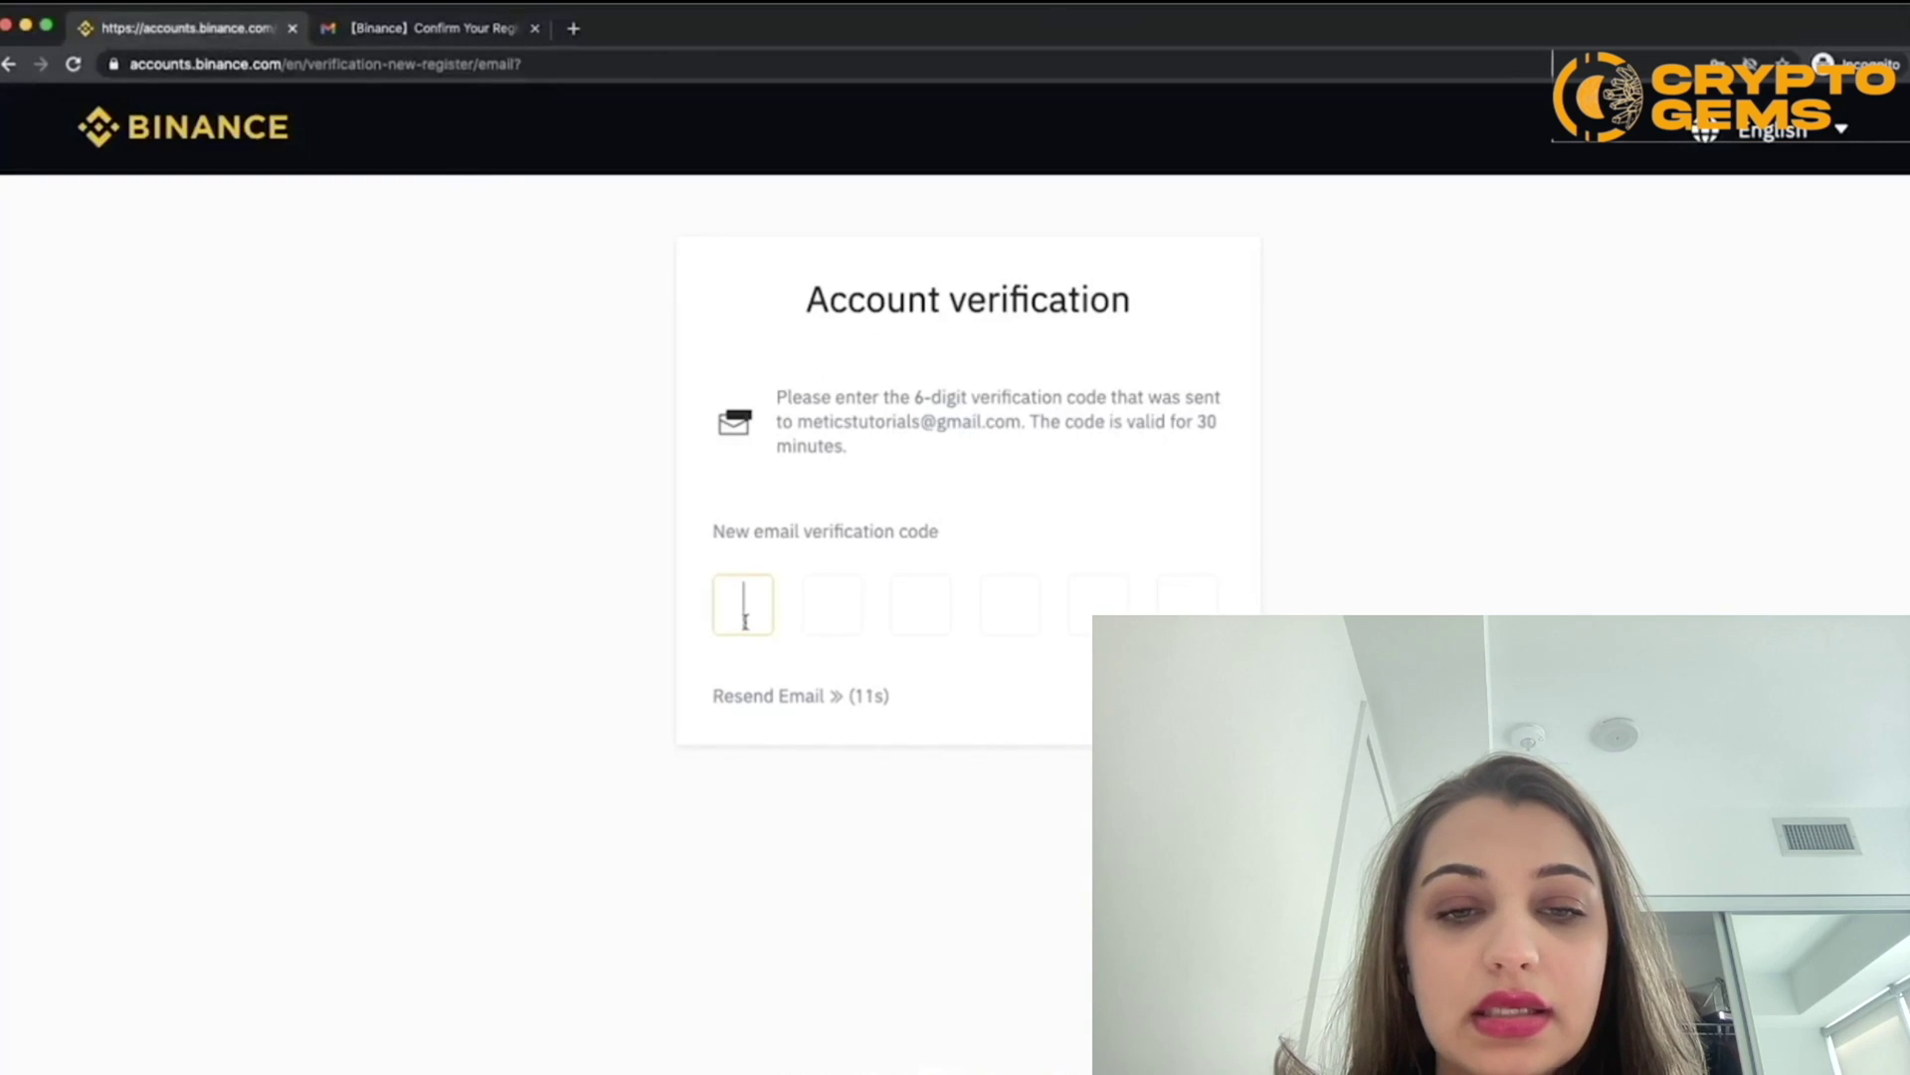
pyautogui.press('super+v')
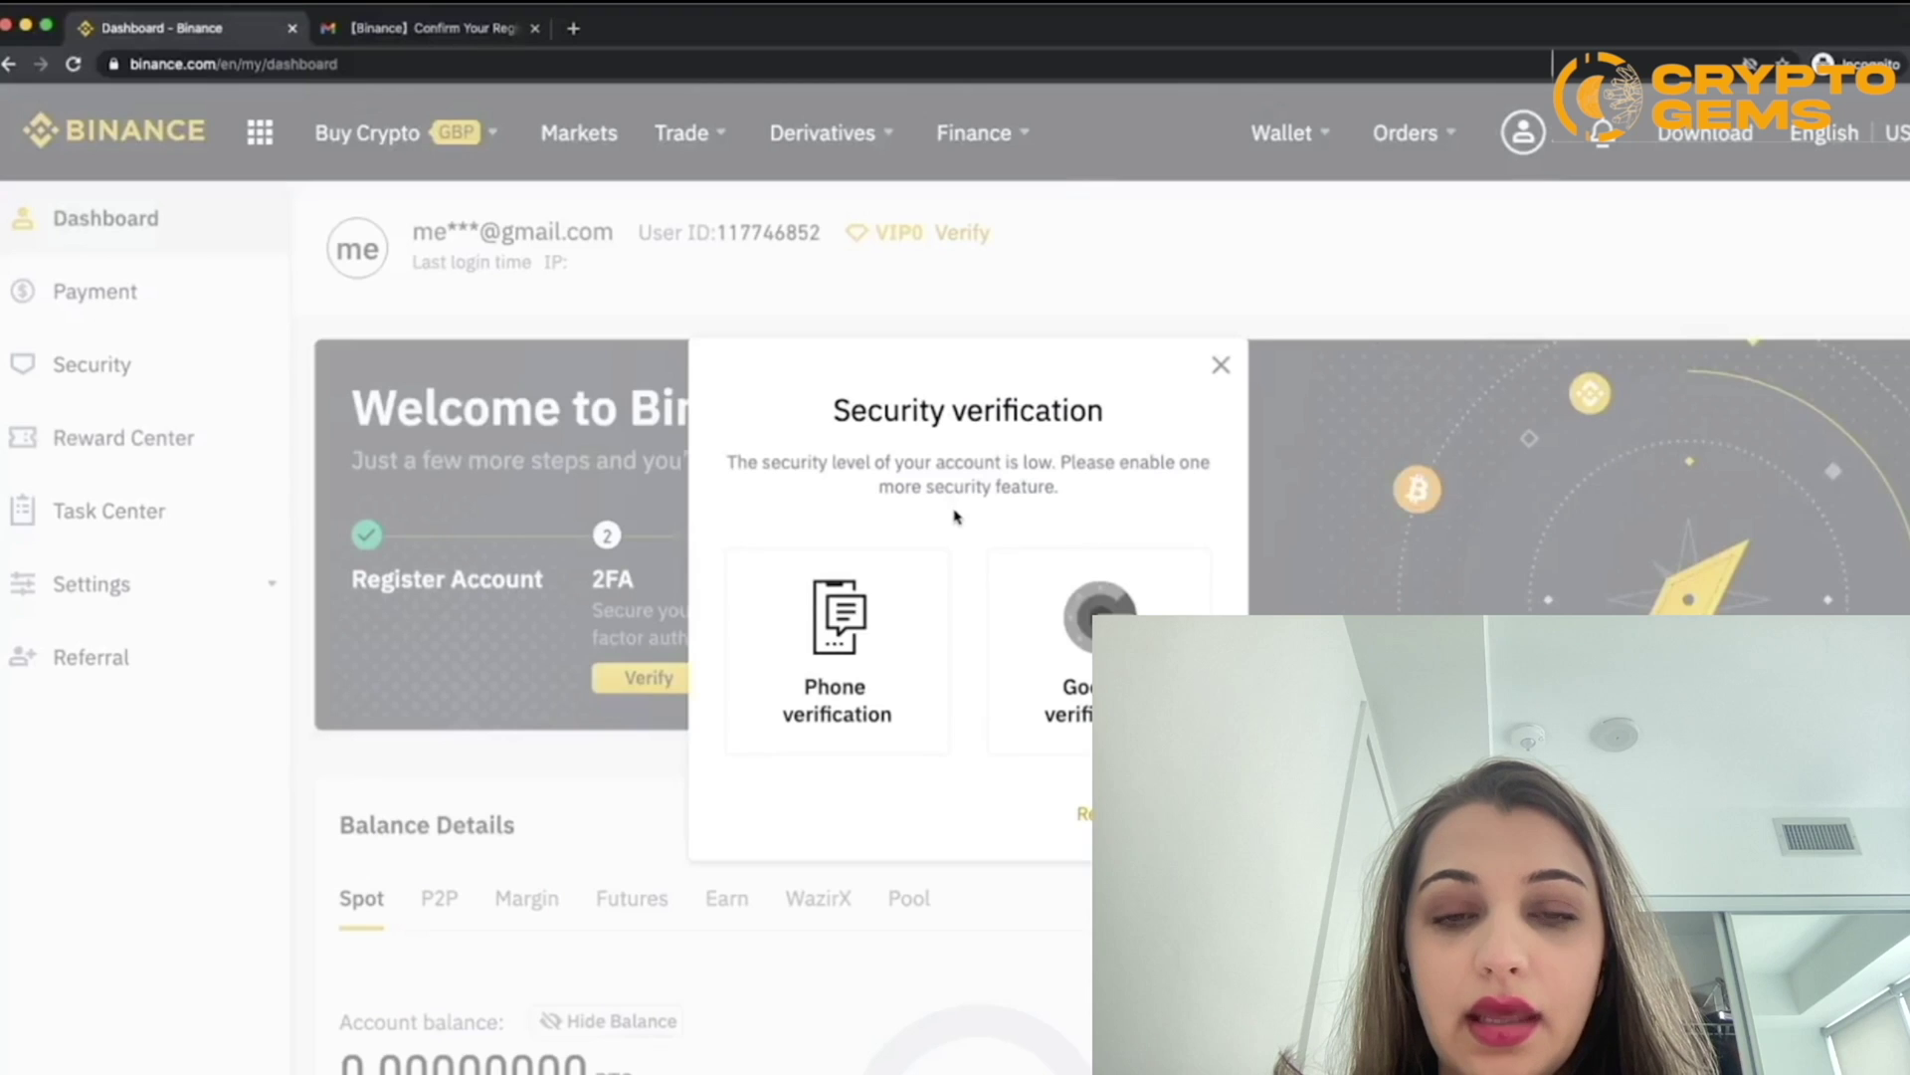
# Step: Zoom in on the dashboard and review the Security verification prompt for Google verification
pyautogui.press('super+equal')
pyautogui.press('super+equal')
pyautogui.press('super+equal')
pyautogui.press('super+equal')
pyautogui.scroll(-1, 976, 504)
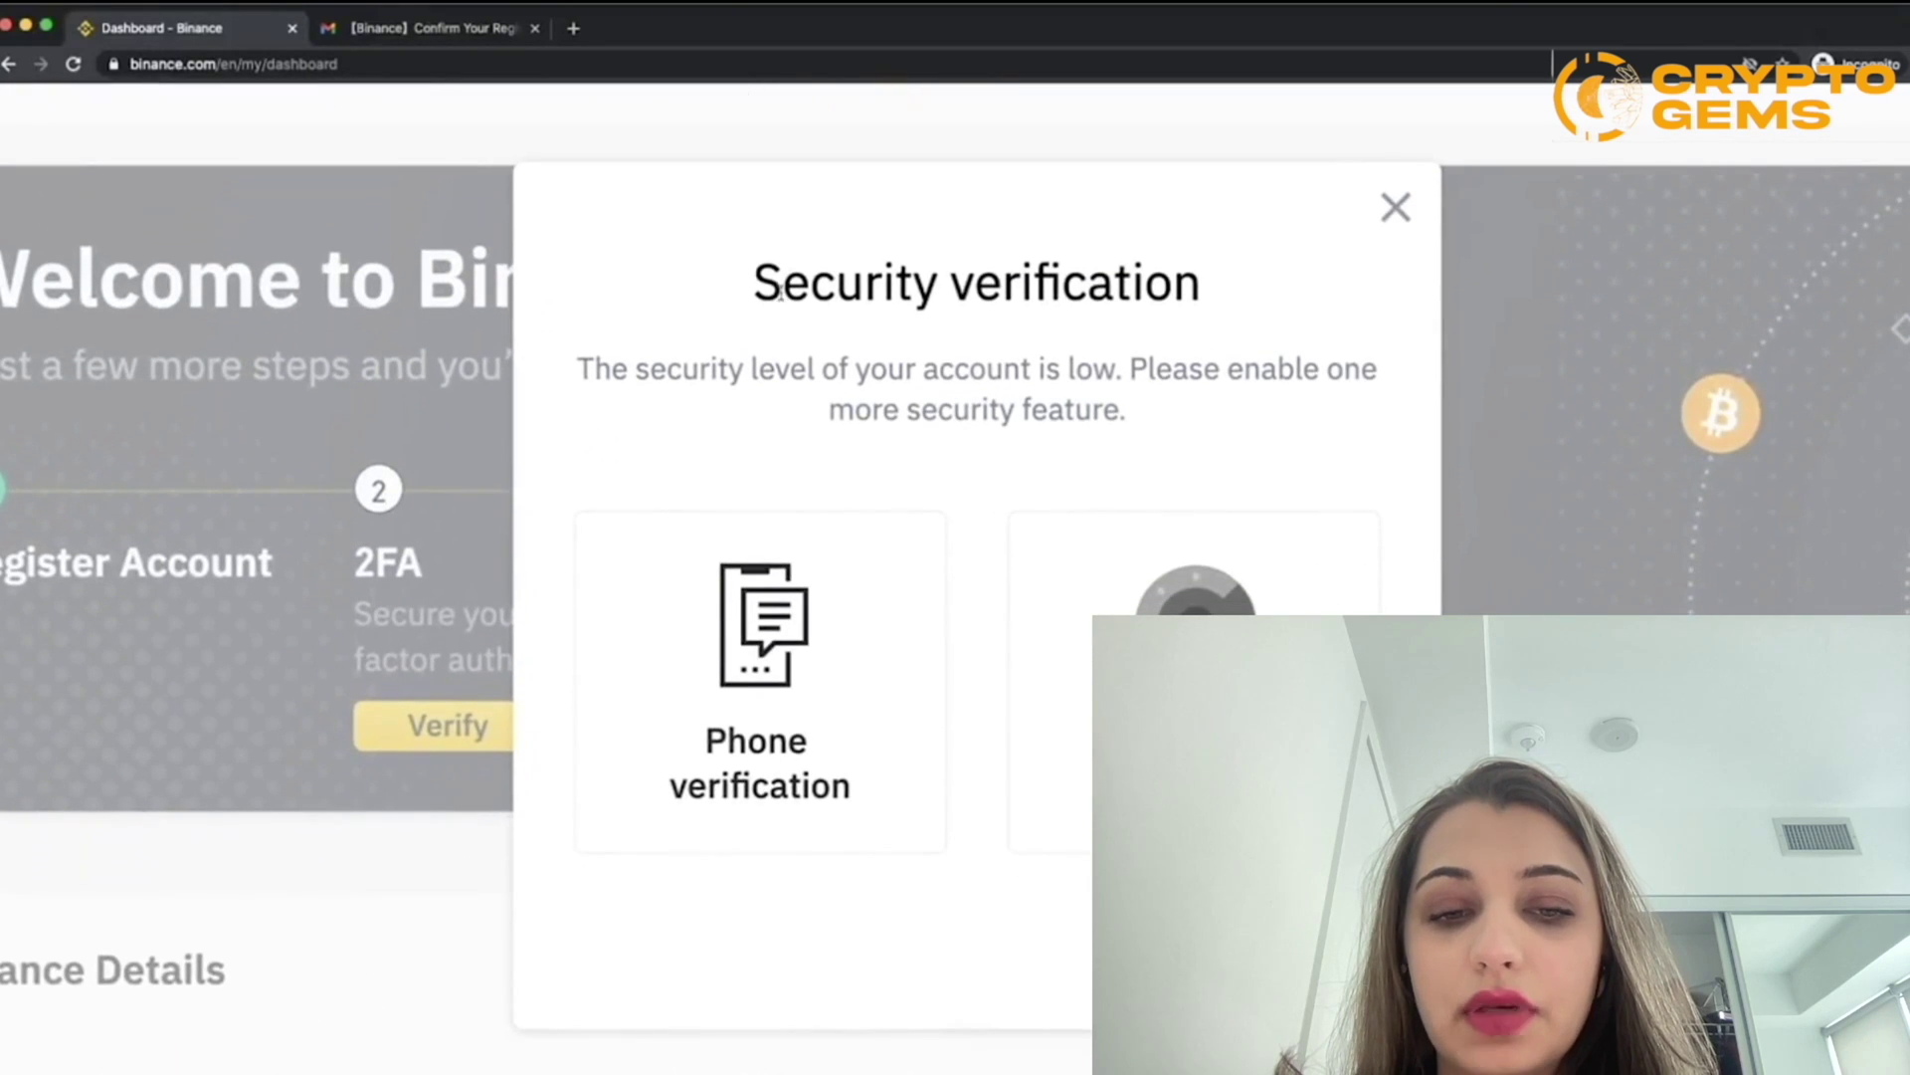
pyautogui.moveTo(758, 284); pyautogui.dragTo(1232, 299)
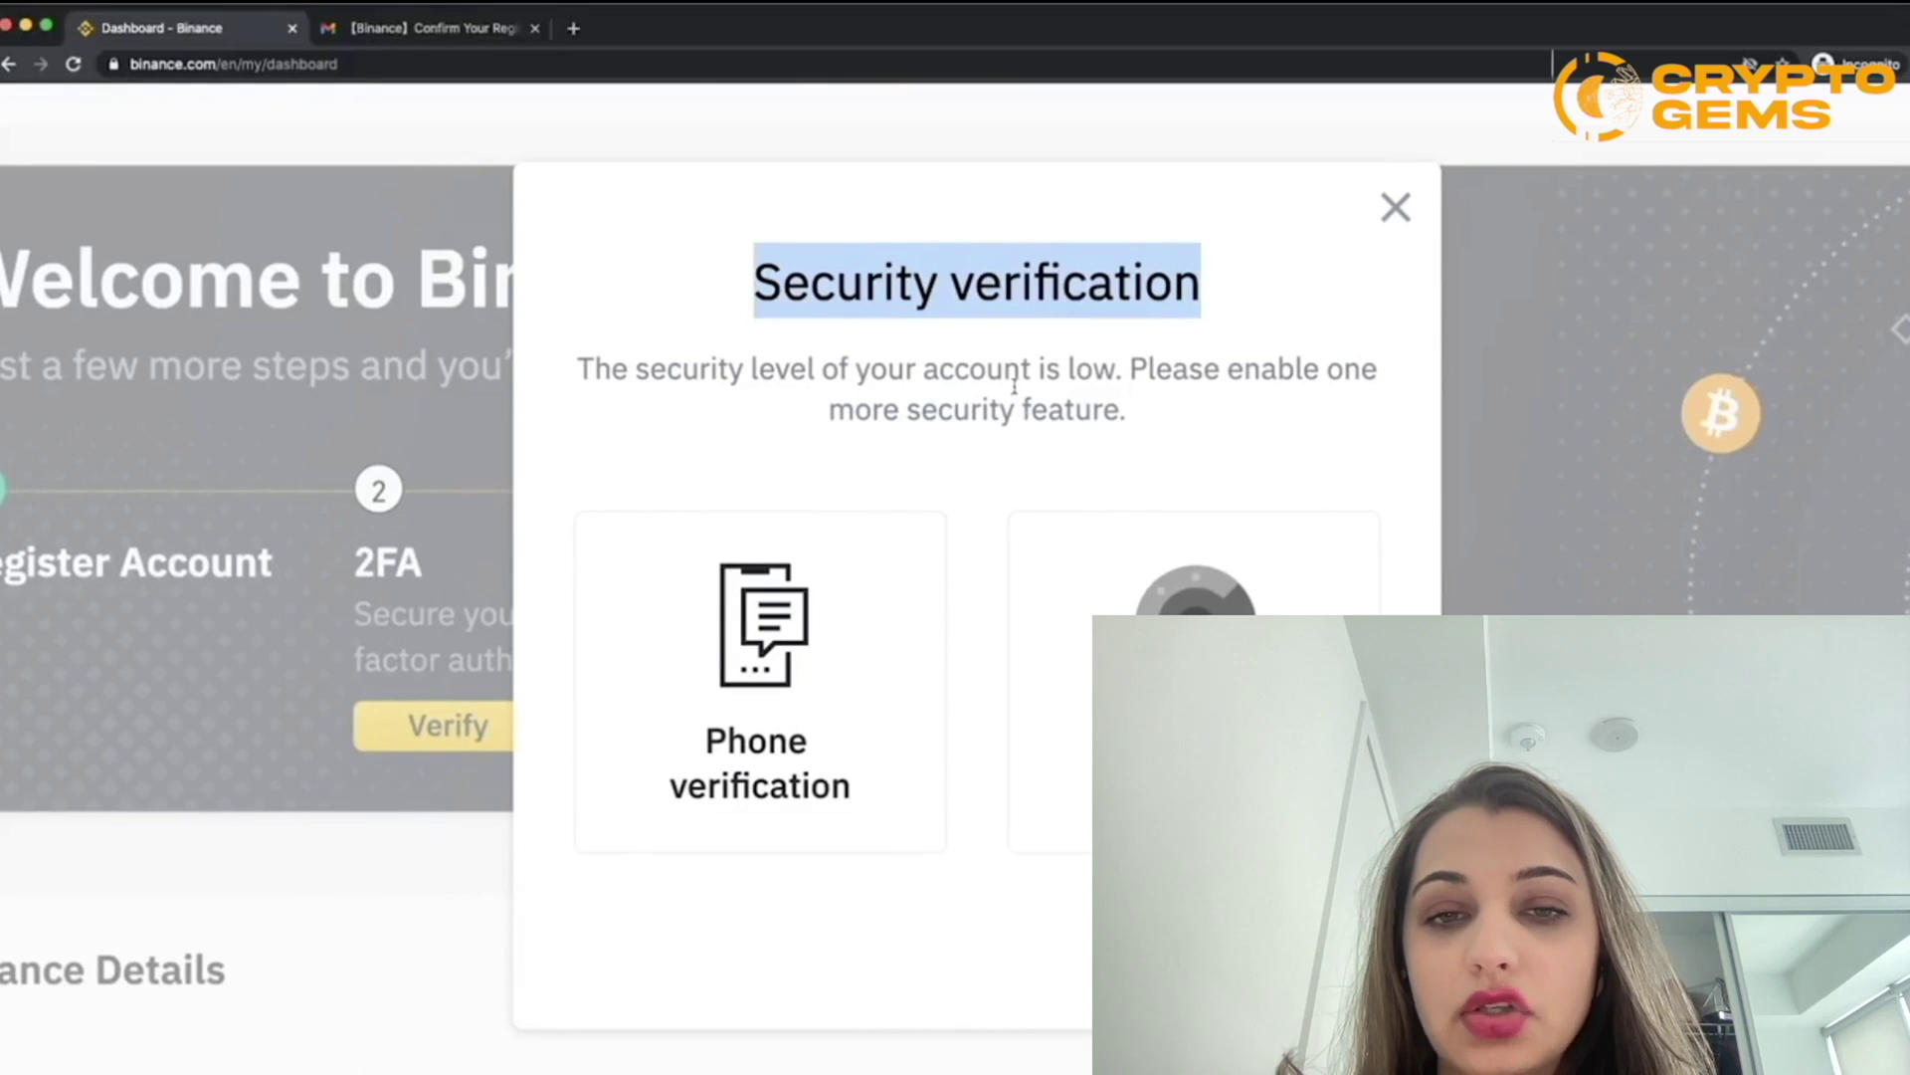
pyautogui.click(976, 466)
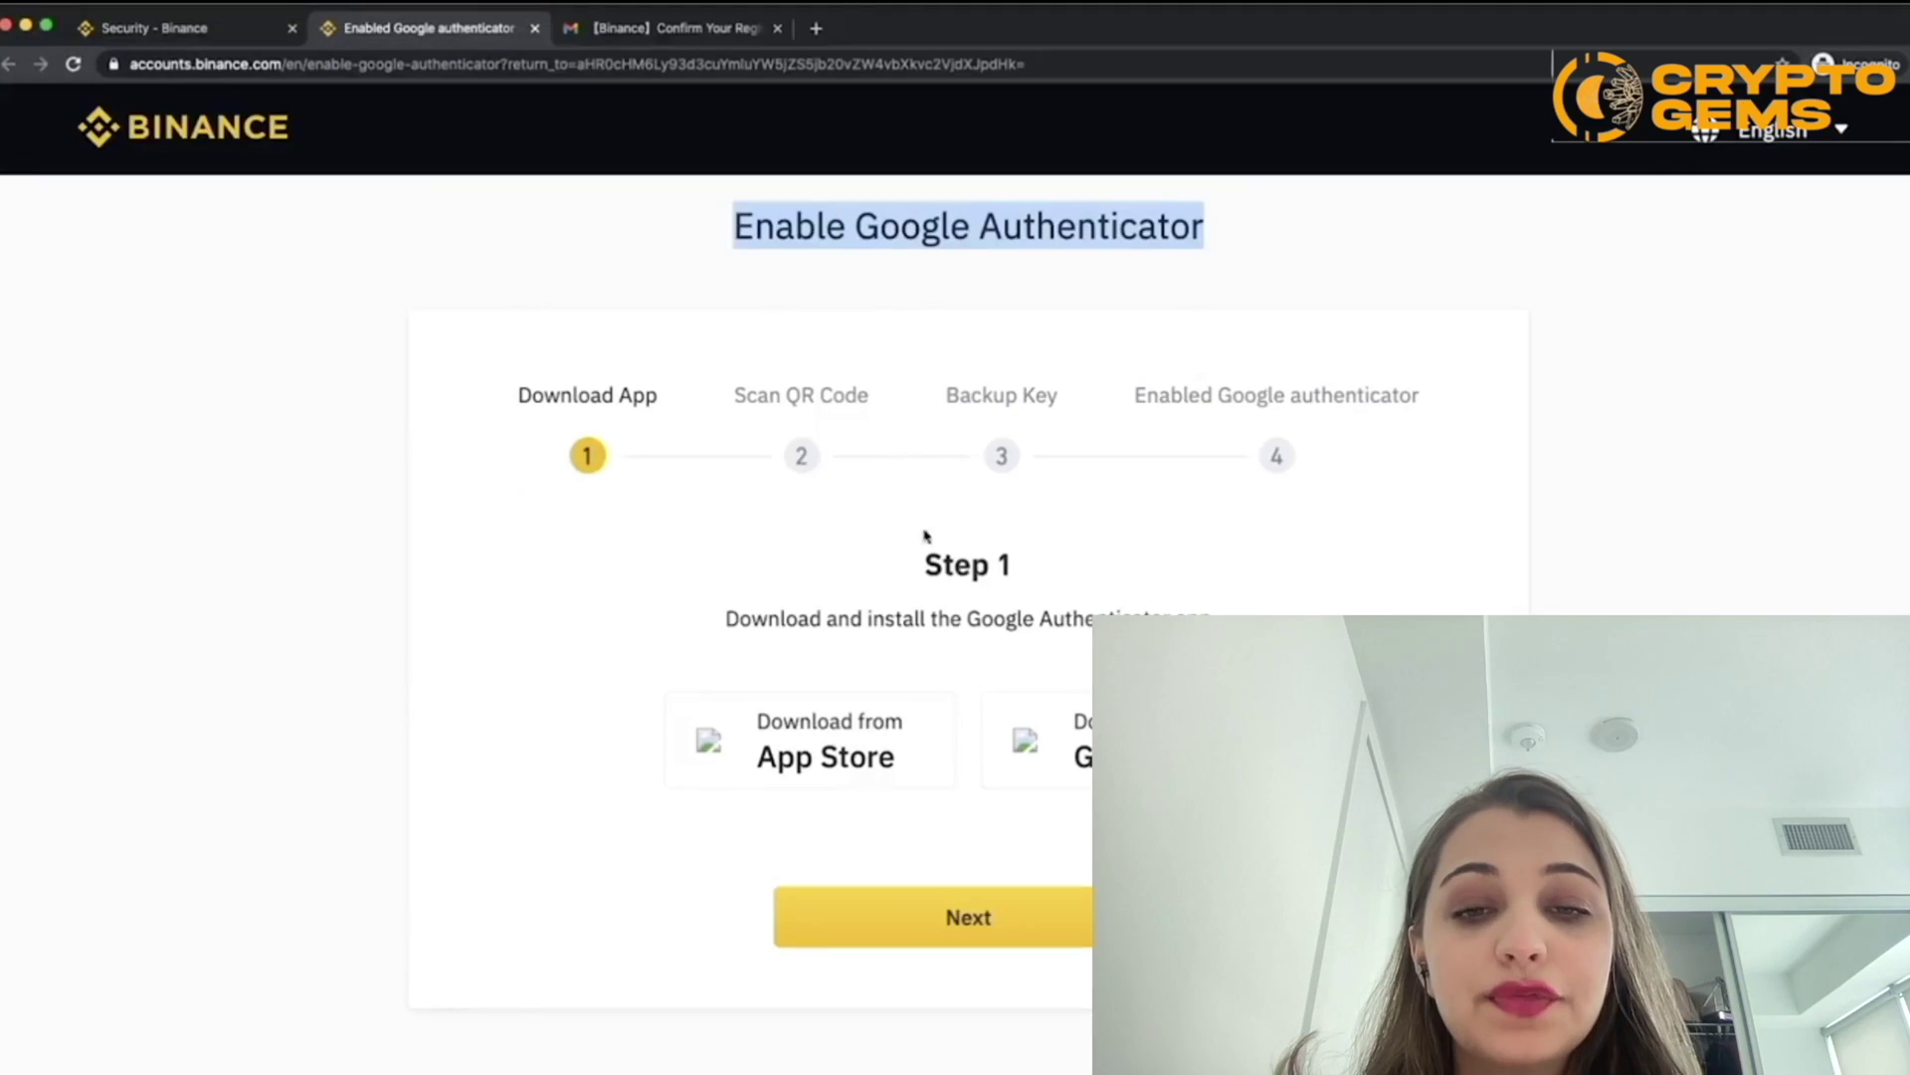
# Step: Read through Step 1's instructions to install the Google Authenticator app
pyautogui.click(976, 283)
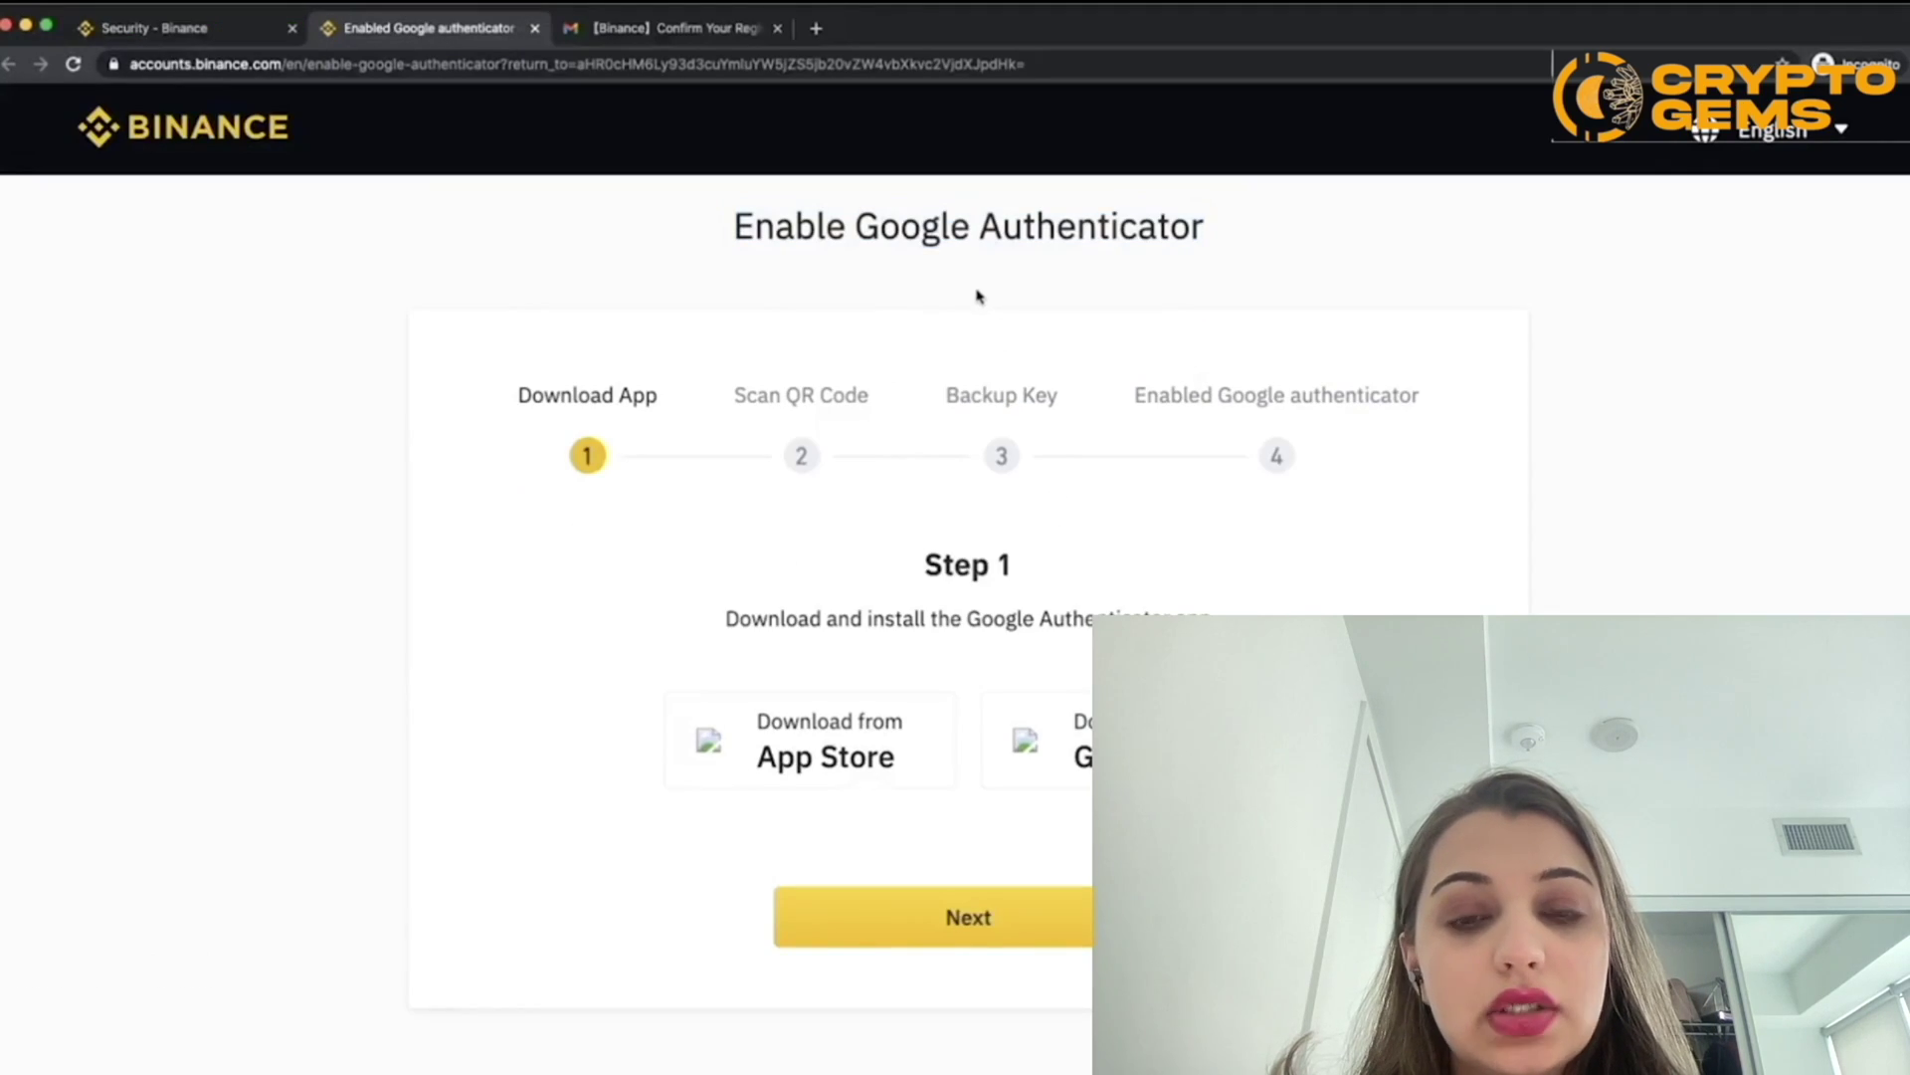
pyautogui.scroll(-1, 1417, 526)
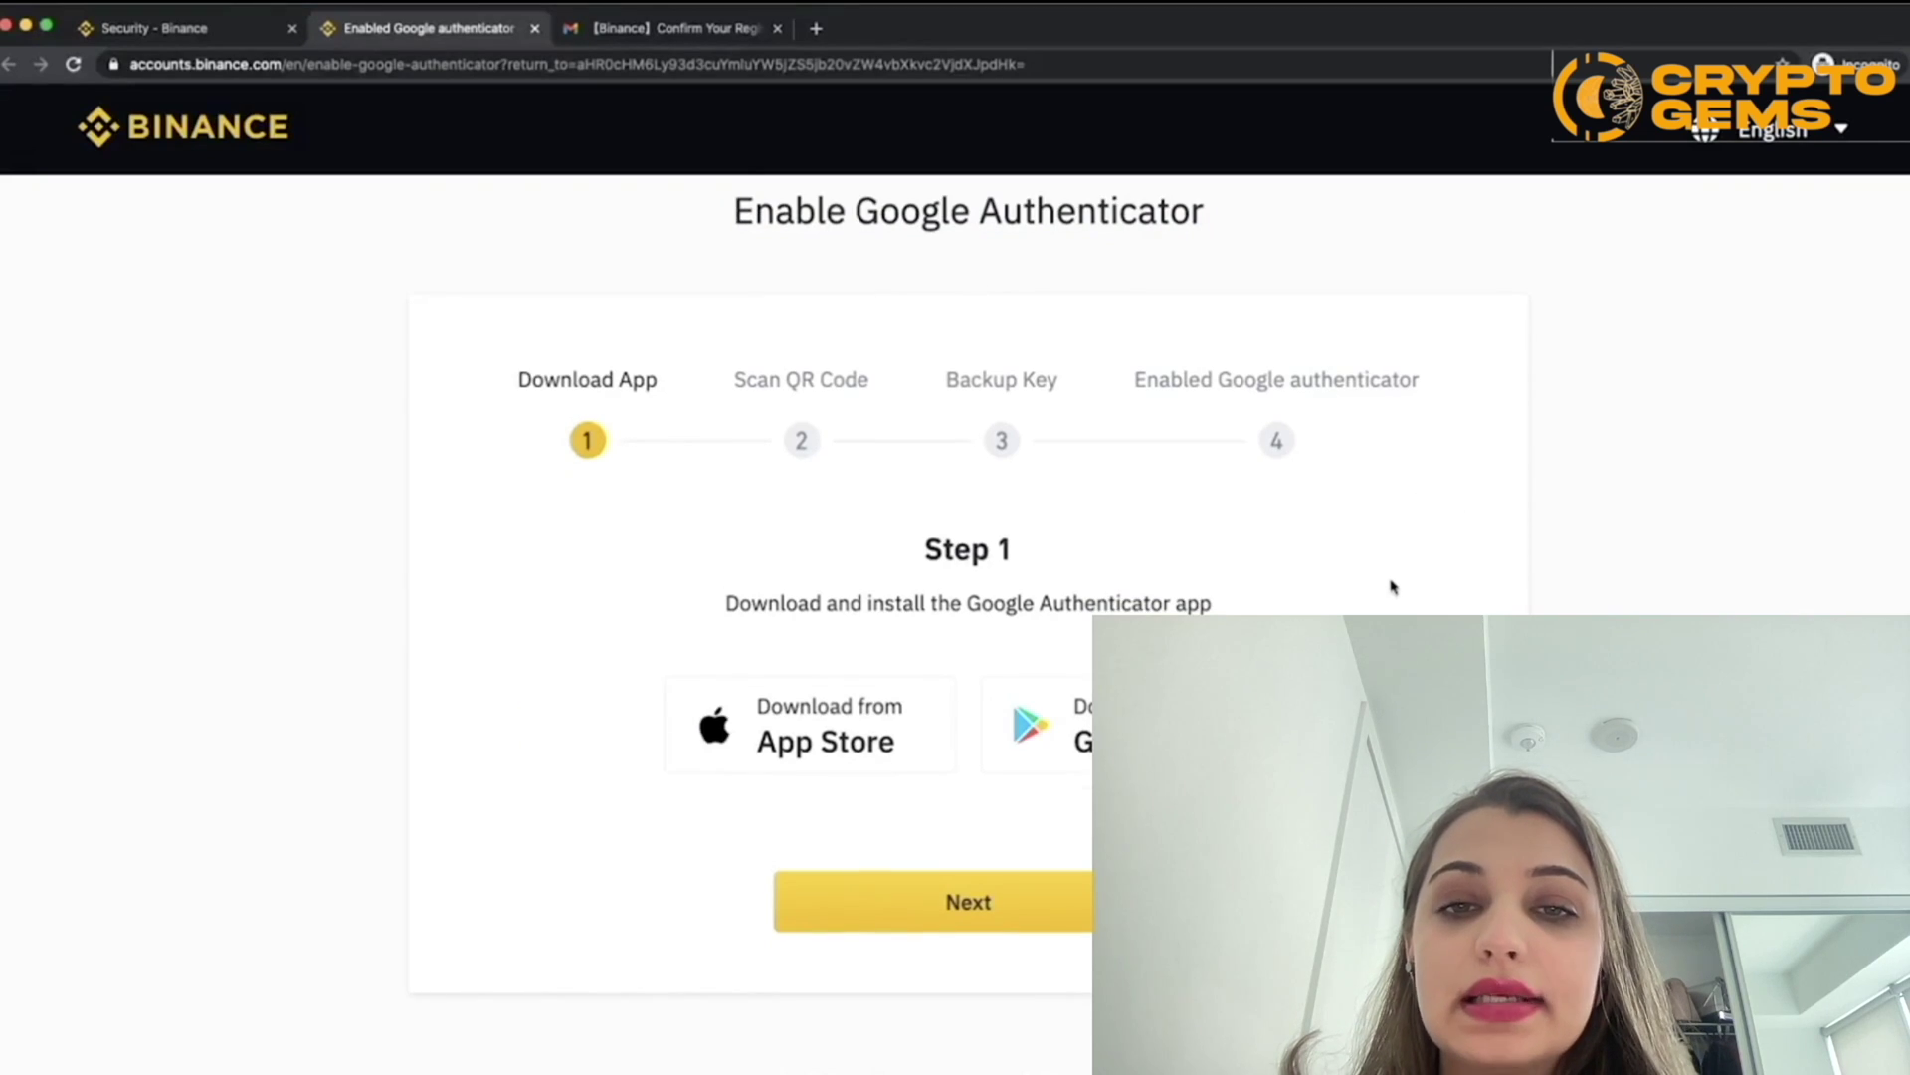
pyautogui.scroll(5, 1053, 633)
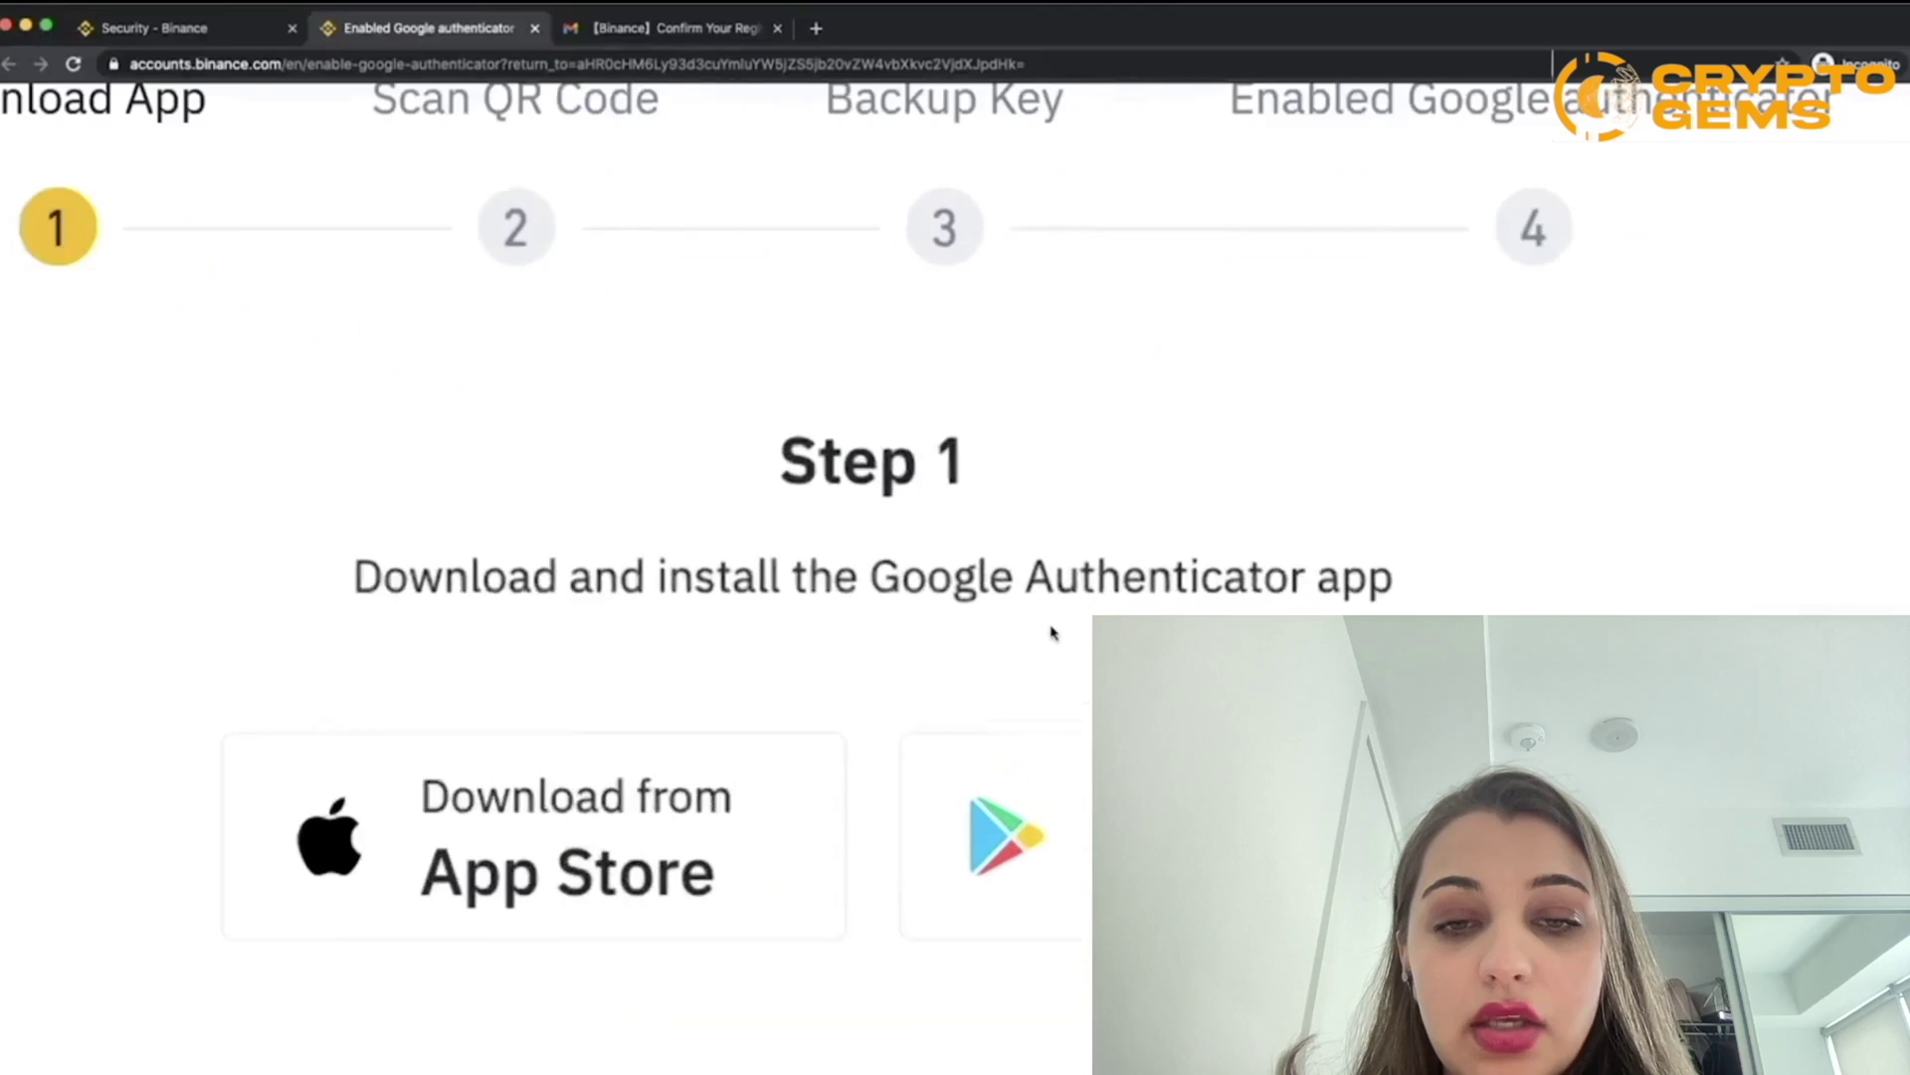
pyautogui.scroll(-2, 1049, 504)
pyautogui.moveTo(869, 453); pyautogui.dragTo(597, 453)
pyautogui.keyDown('shift'); pyautogui.click(1298, 429); pyautogui.keyUp('shift')
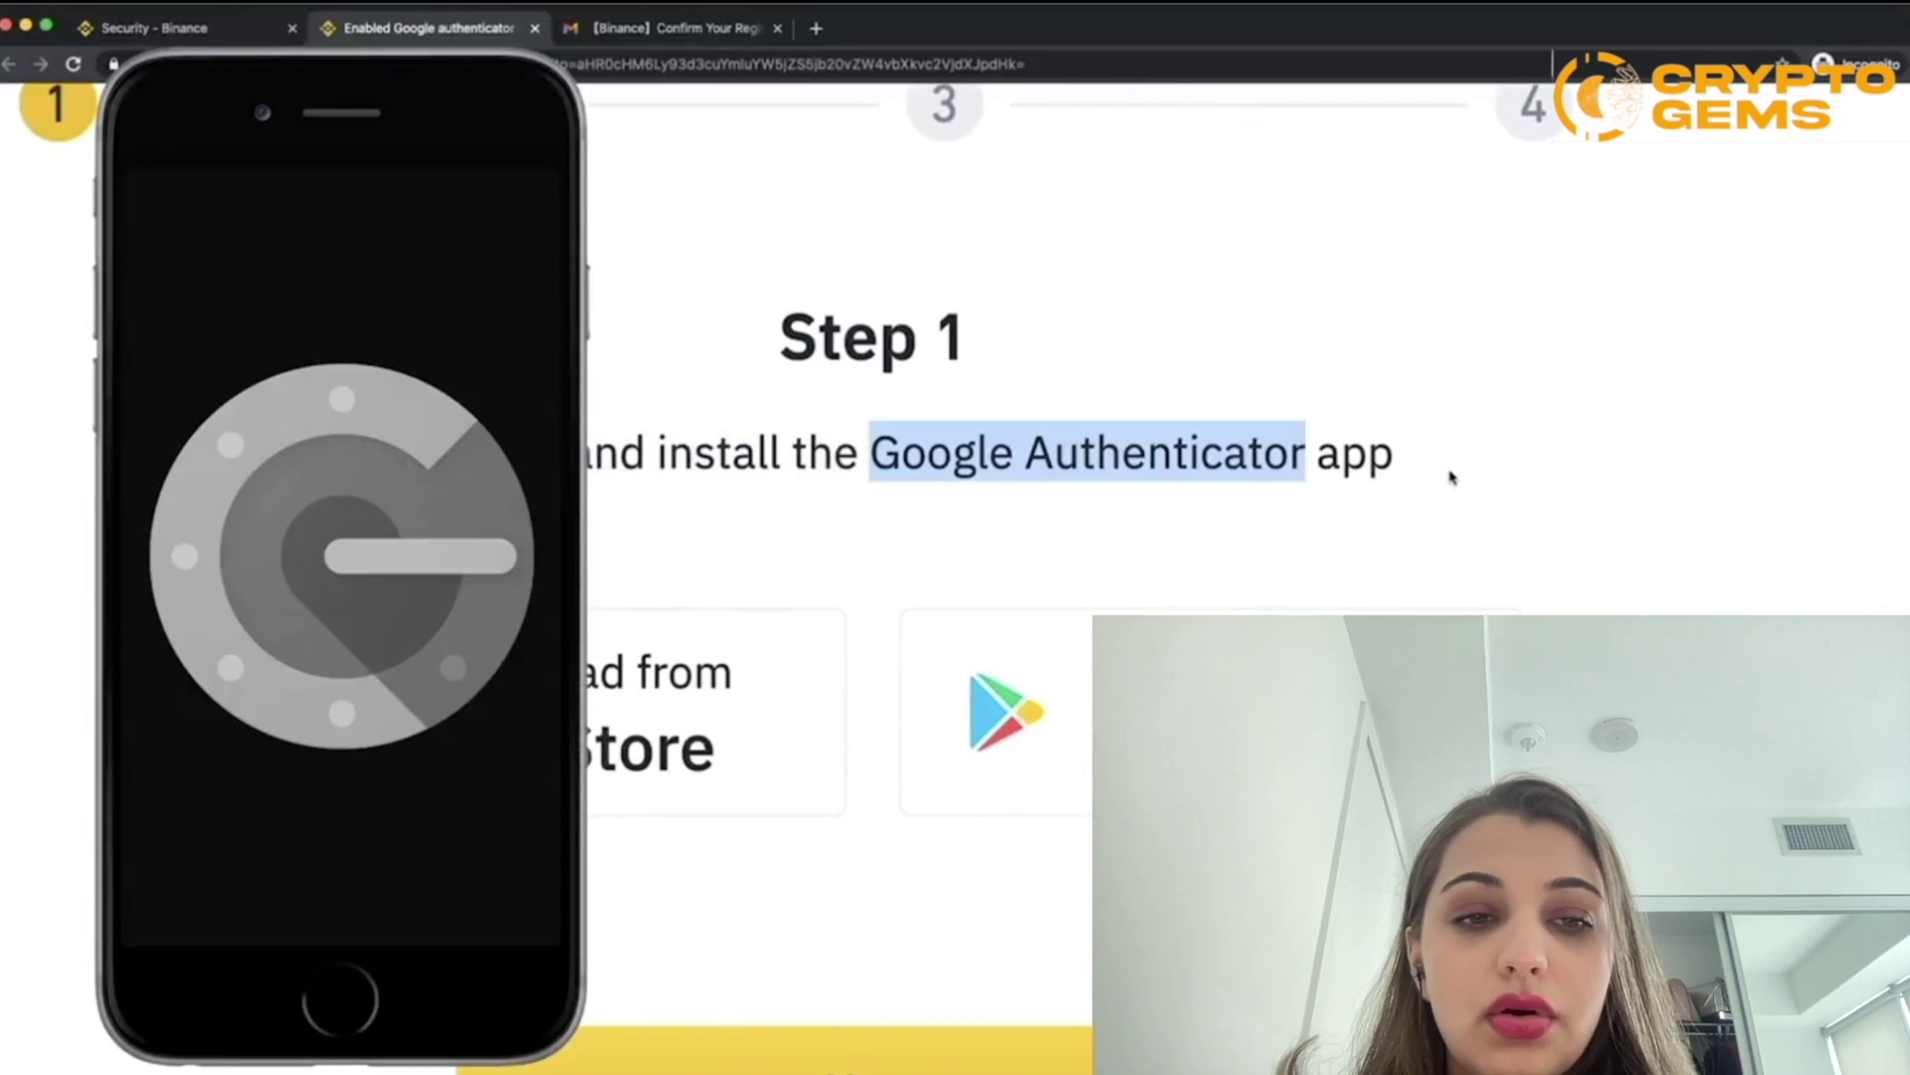
pyautogui.scroll(-5, 1451, 477)
pyautogui.click(1051, 528)
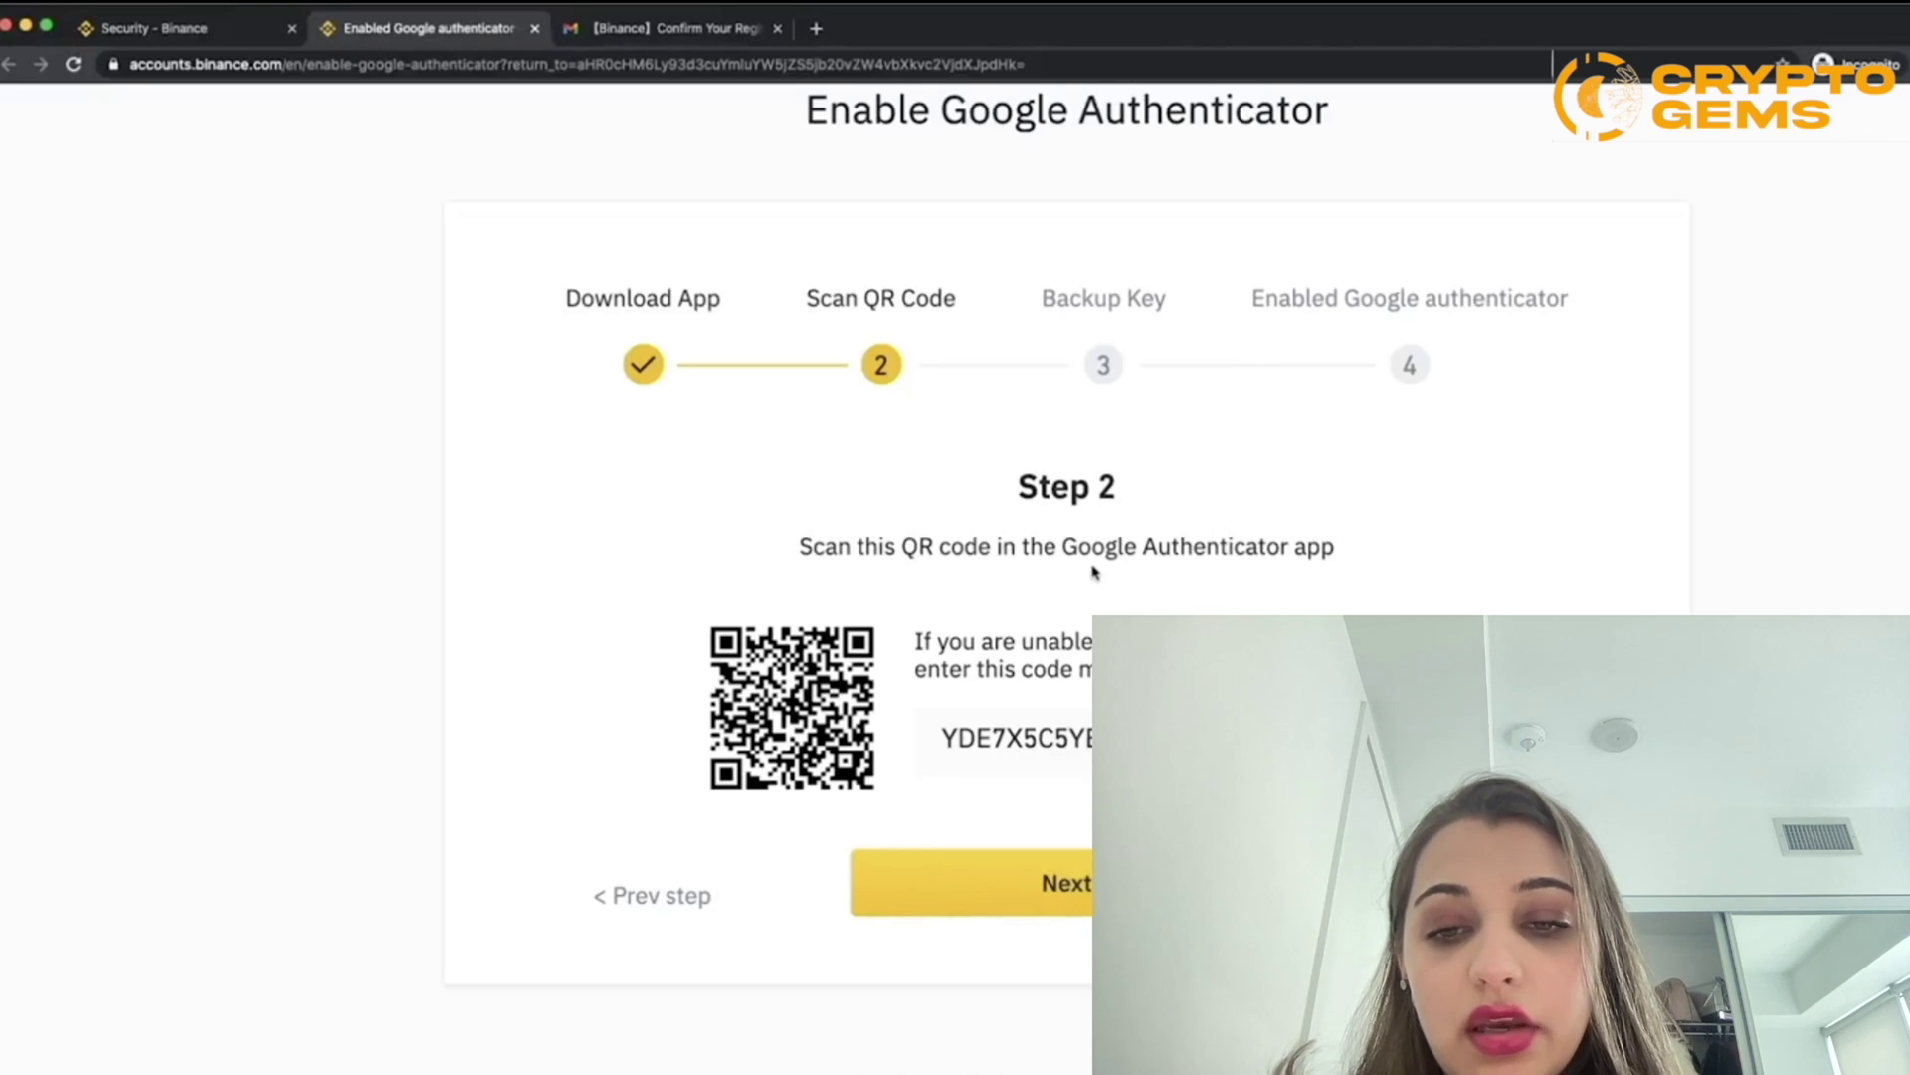
# Step: Advance to the Backup Key step and scroll down to continue to Step 4
pyautogui.click(1125, 884)
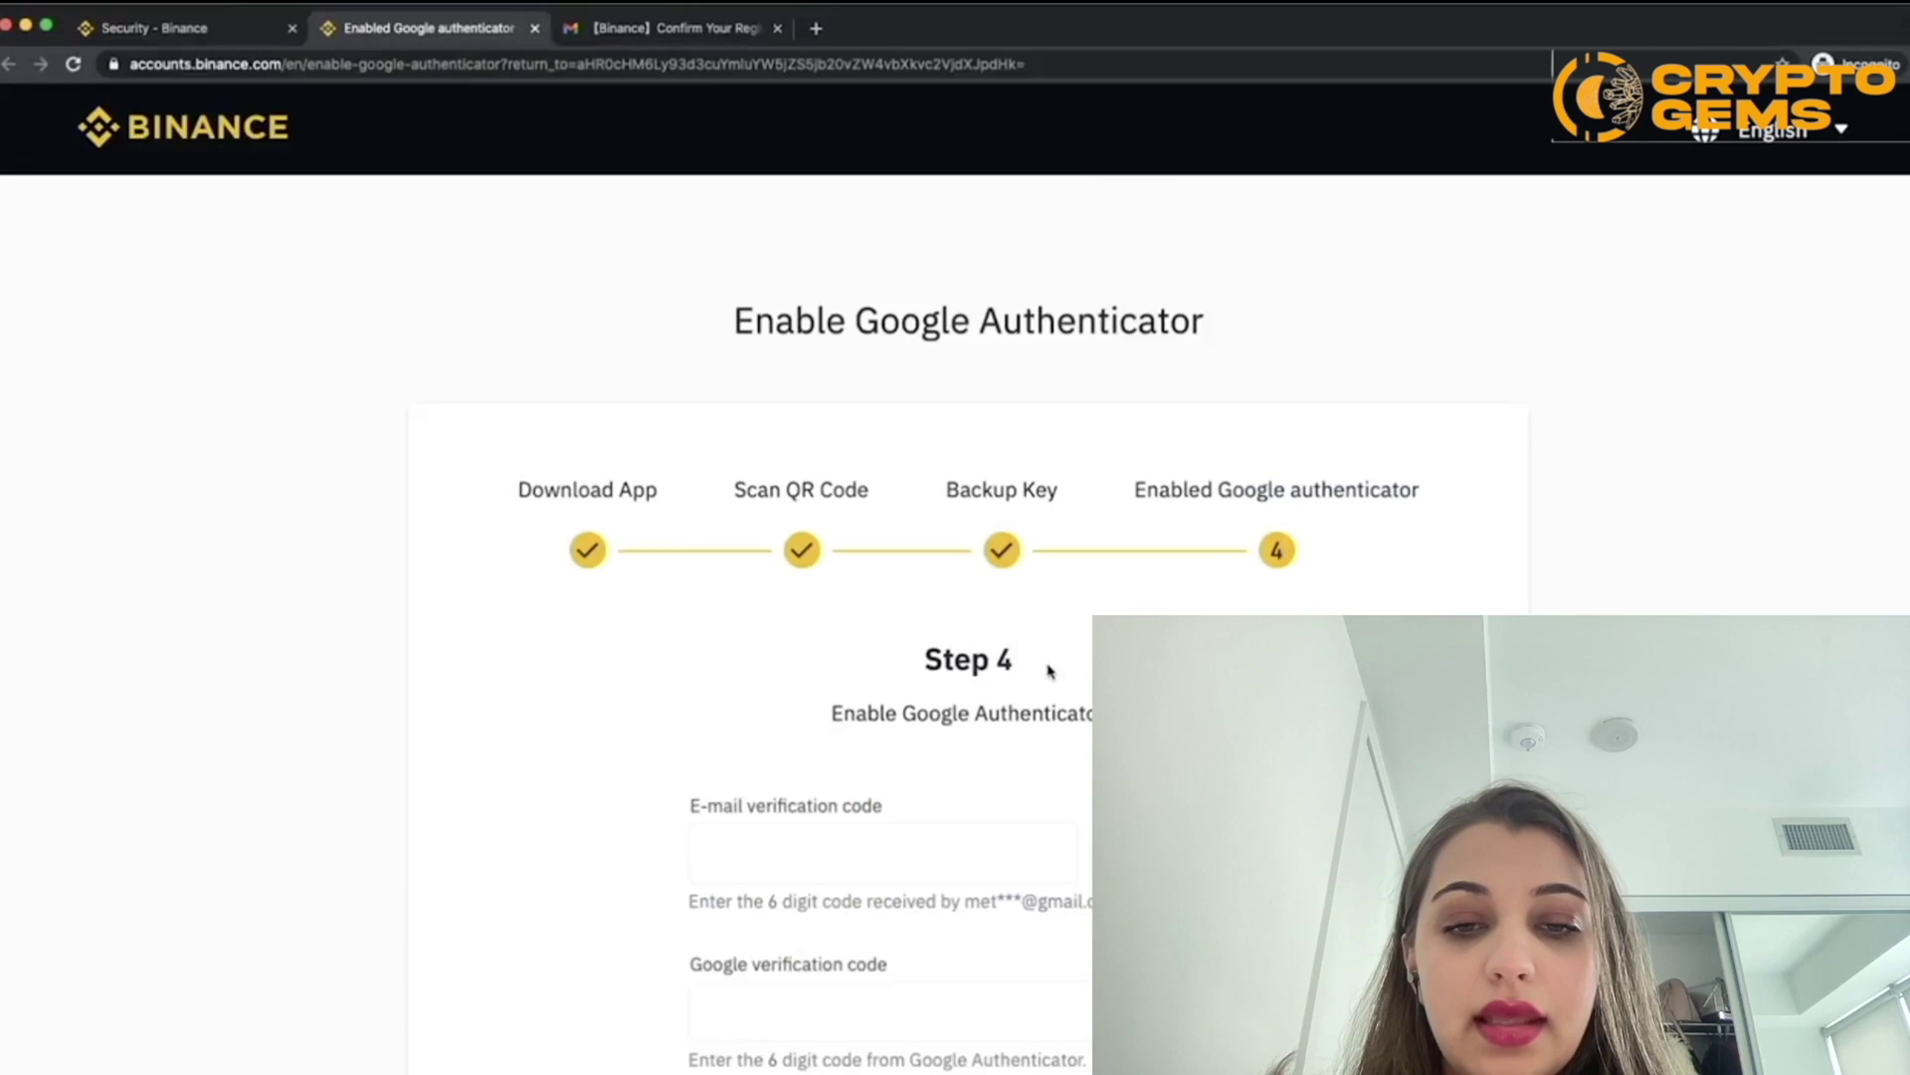
pyautogui.scroll(-3, 1044, 670)
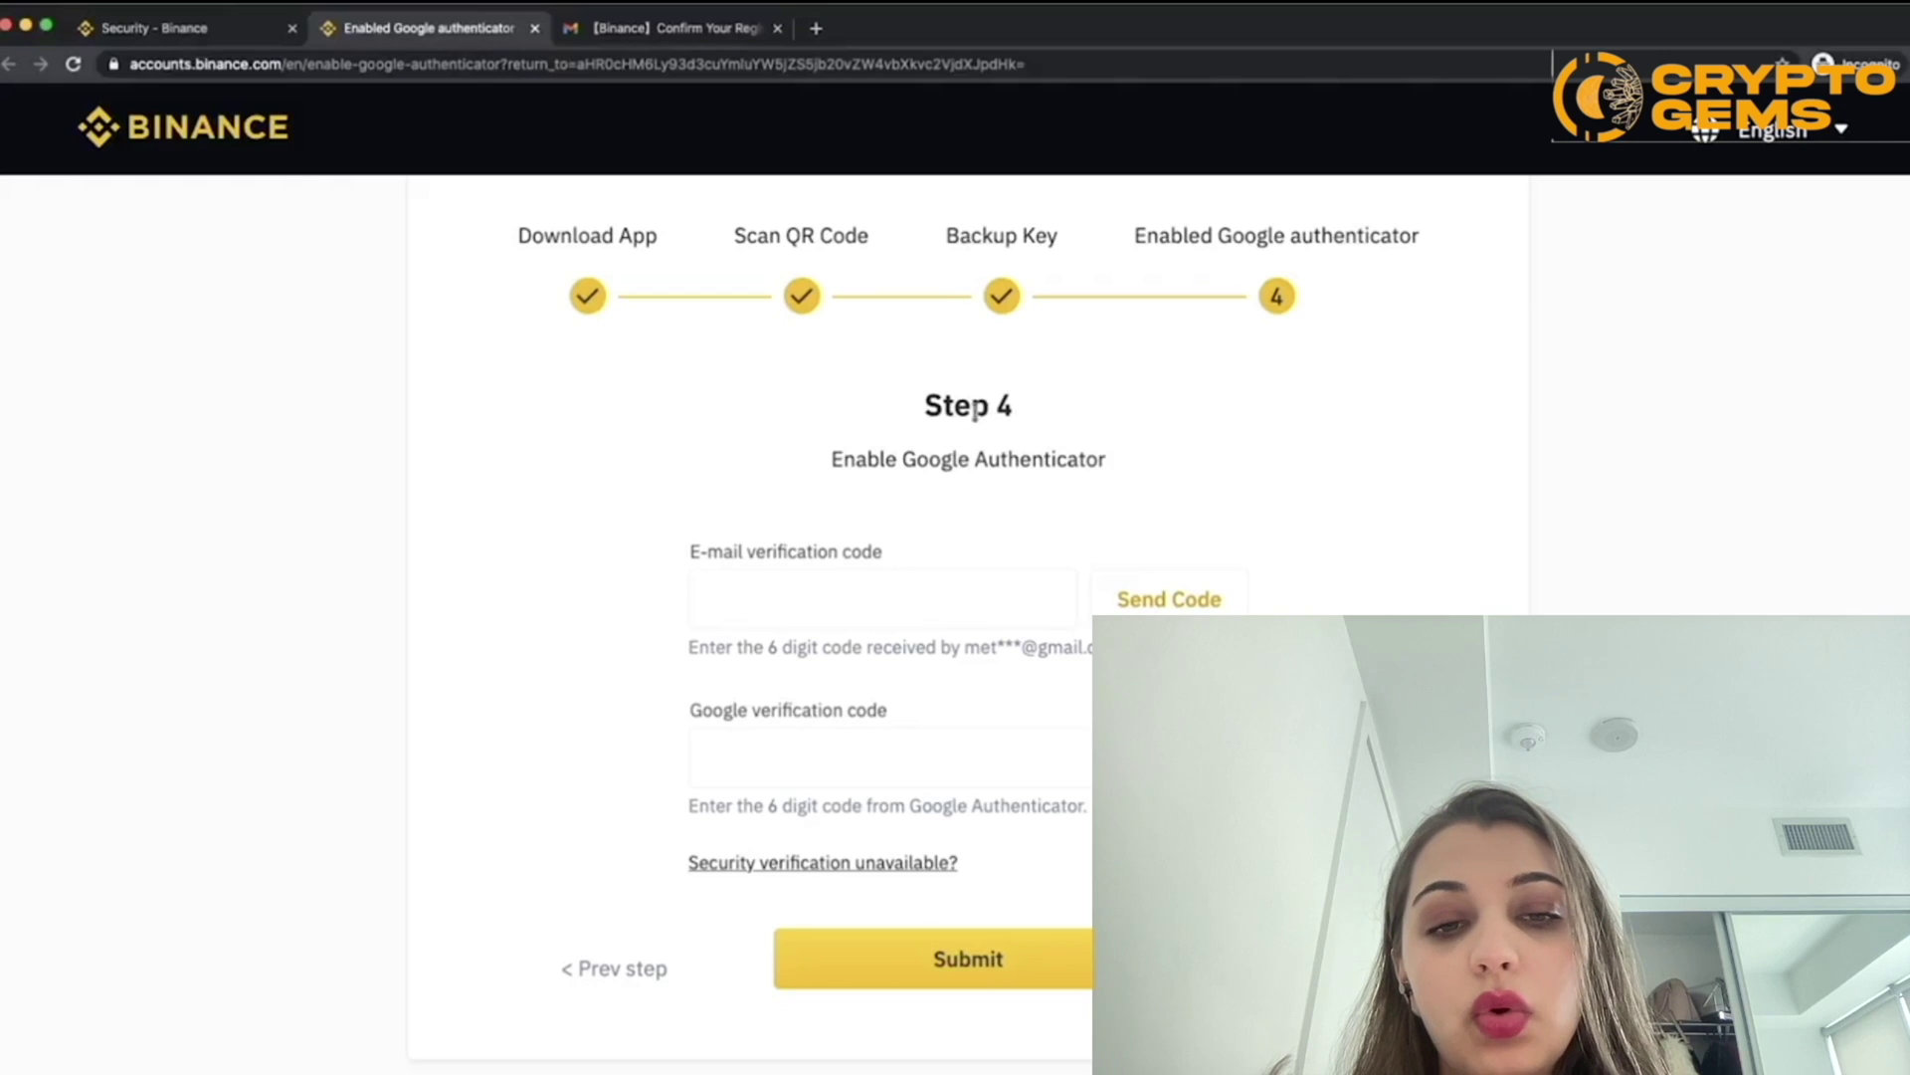
# Step: Request the e-mail verification code and copy it from the Gmail message
pyautogui.click(1166, 603)
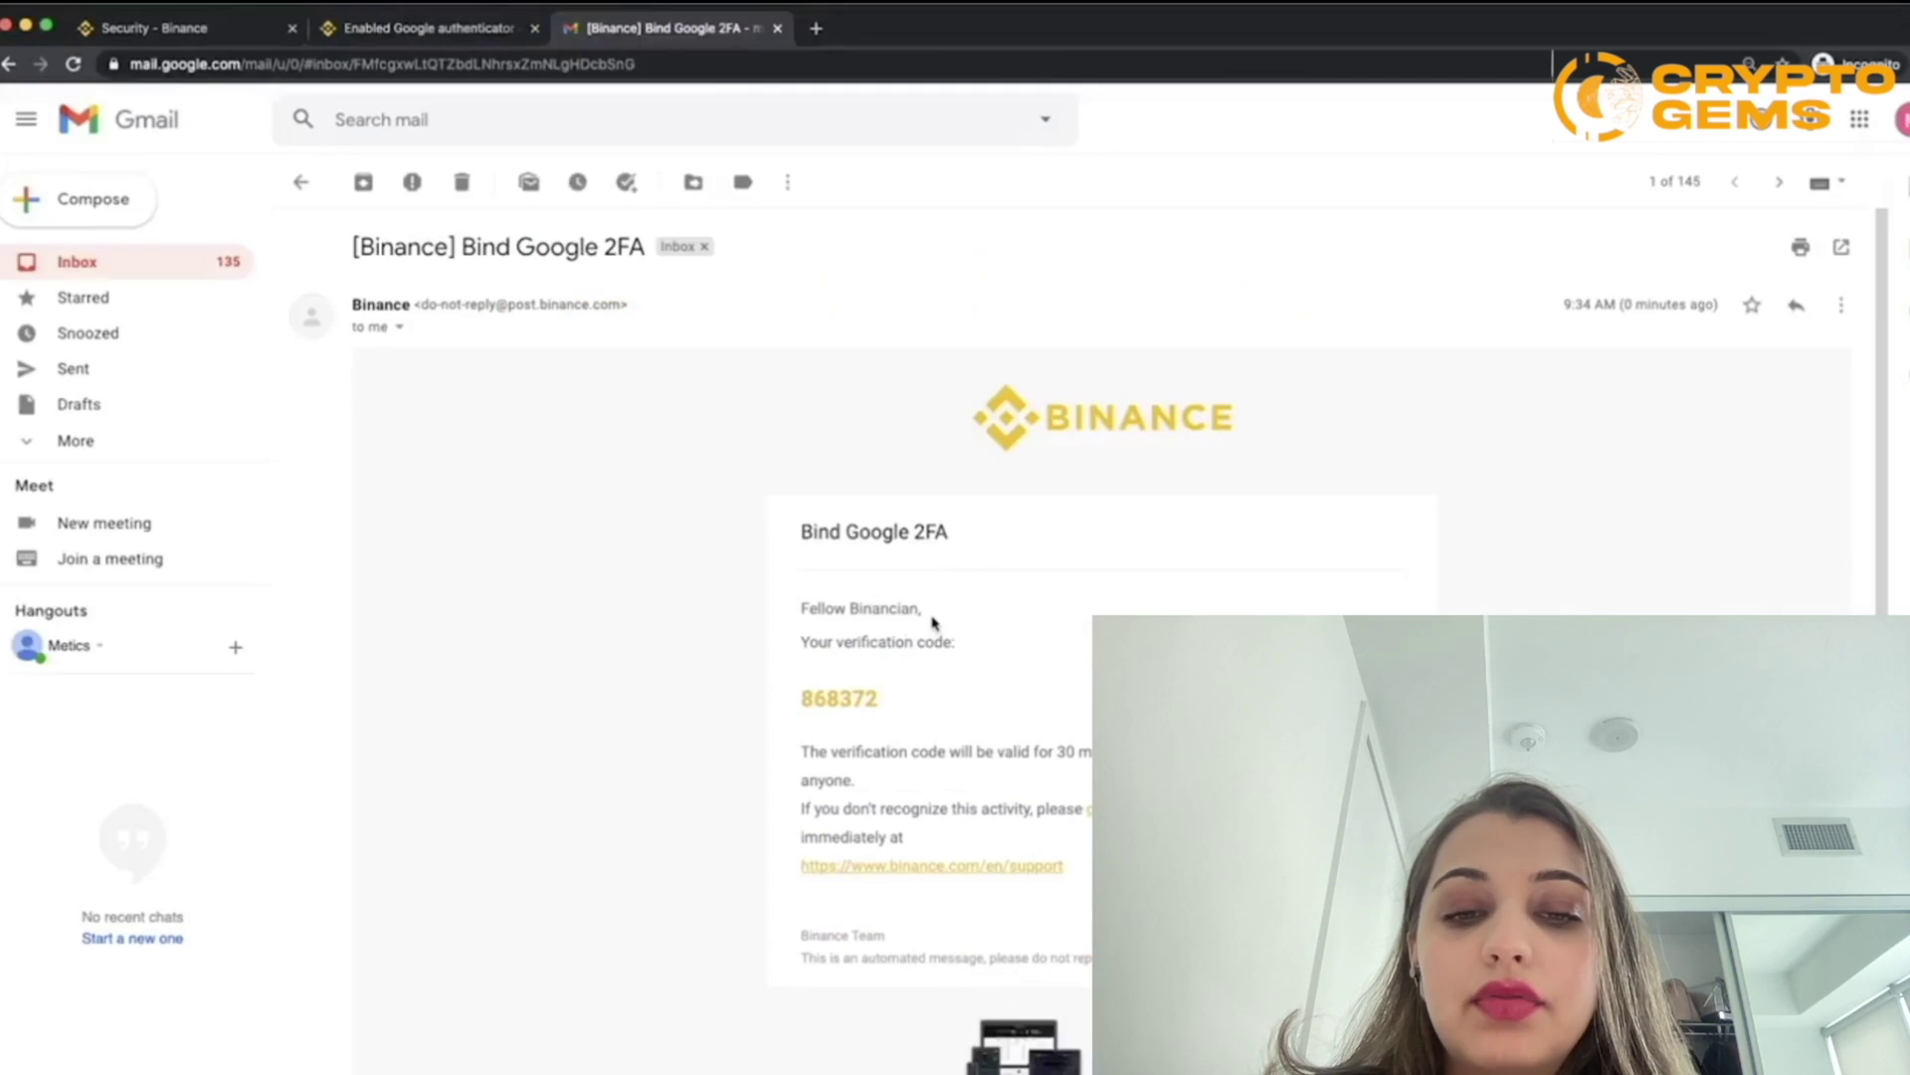
pyautogui.scroll(5, 931, 626)
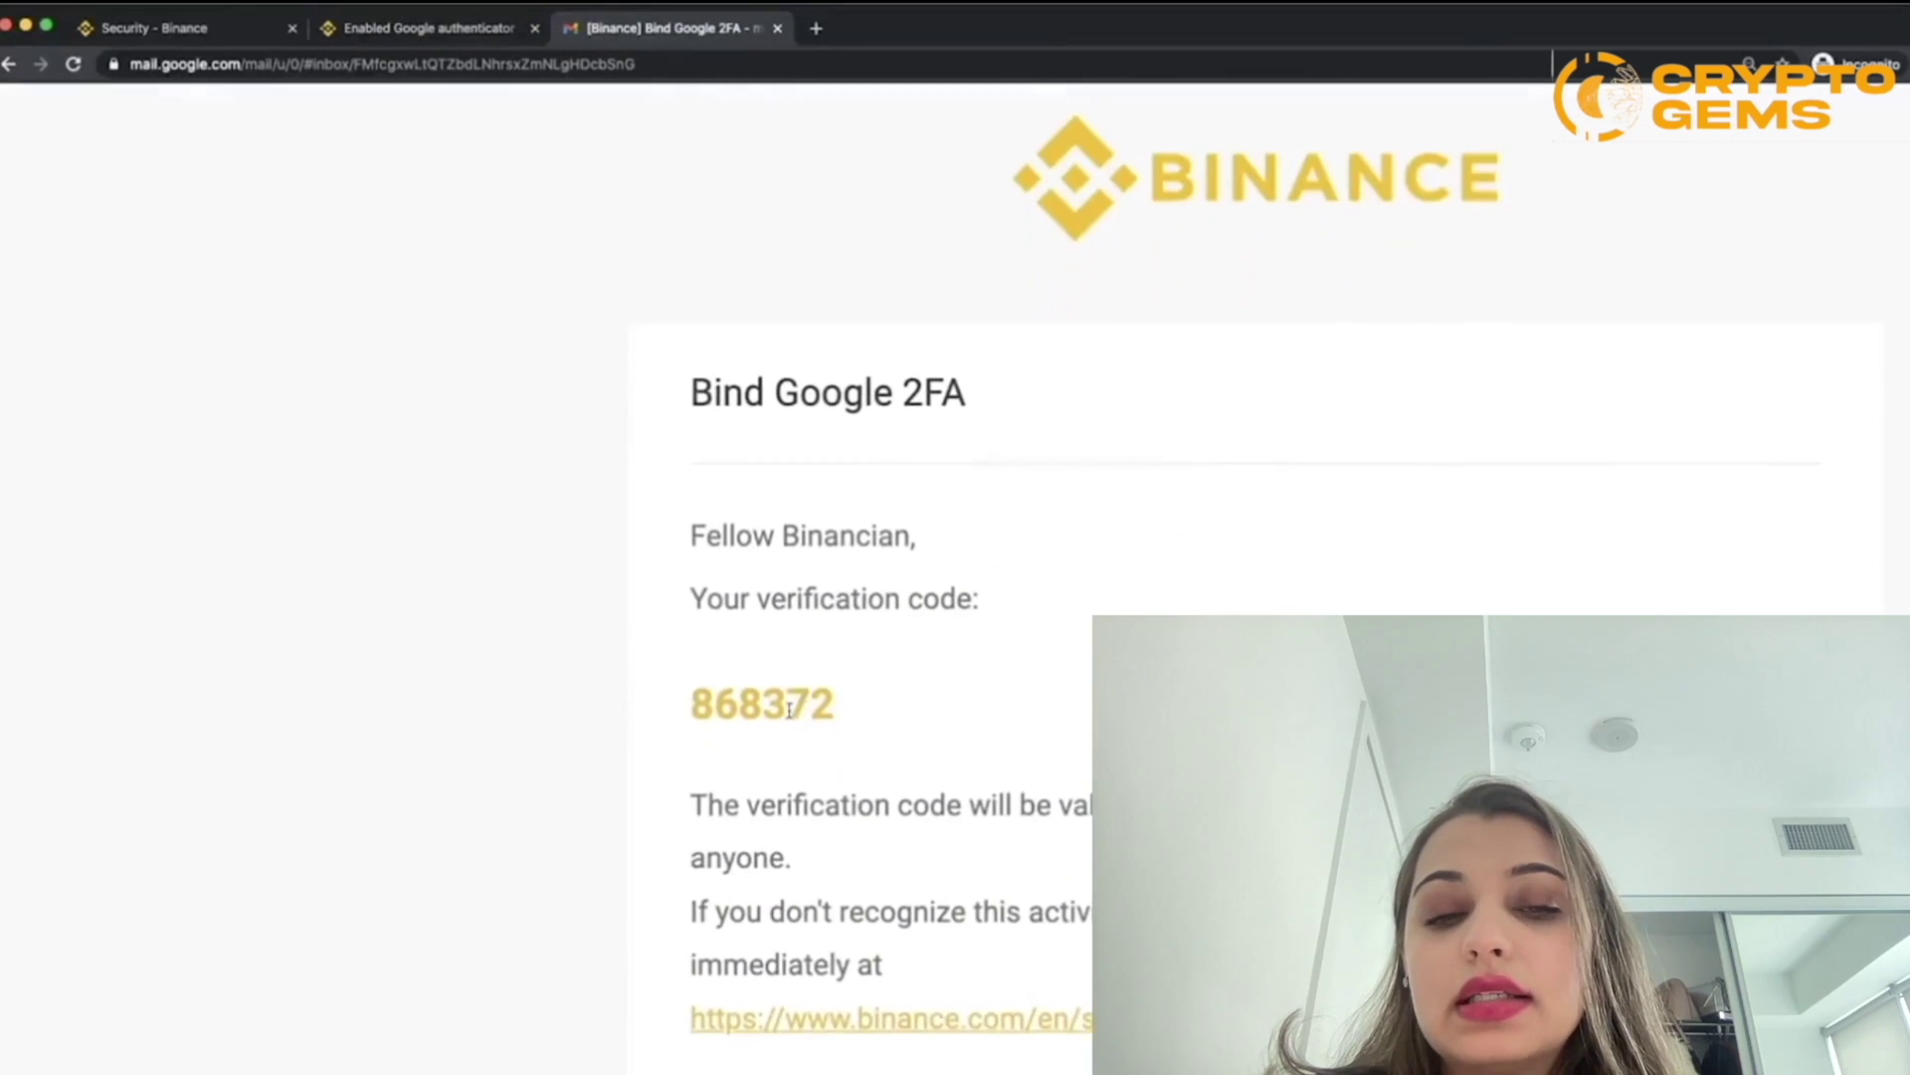
pyautogui.scroll(-1, 789, 709)
pyautogui.moveTo(691, 662); pyautogui.dragTo(836, 665)
pyautogui.rightClick(796, 664)
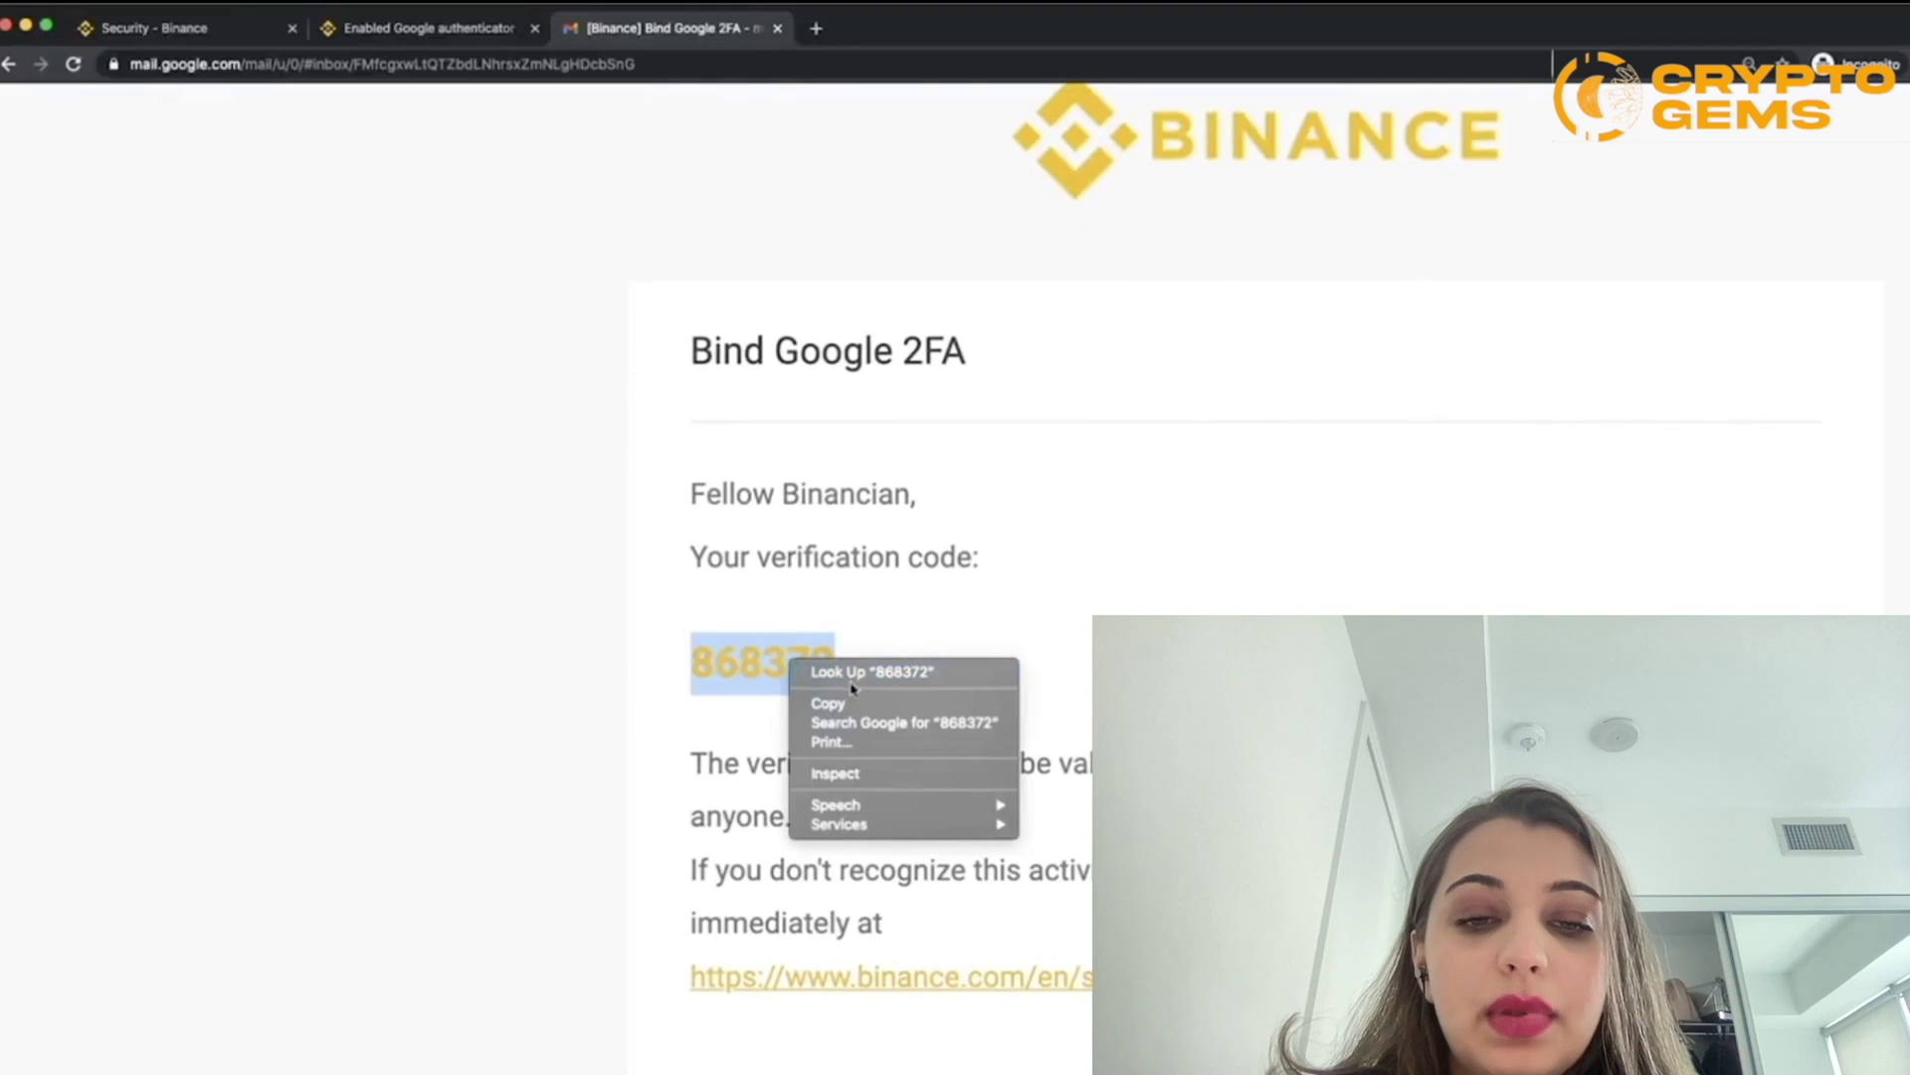
pyautogui.click(846, 702)
# Step: Paste the emailed code into the E-mail verification code field on the setup page
pyautogui.click(408, 27)
pyautogui.click(861, 602)
pyautogui.rightClick(860, 602)
pyautogui.click(925, 731)
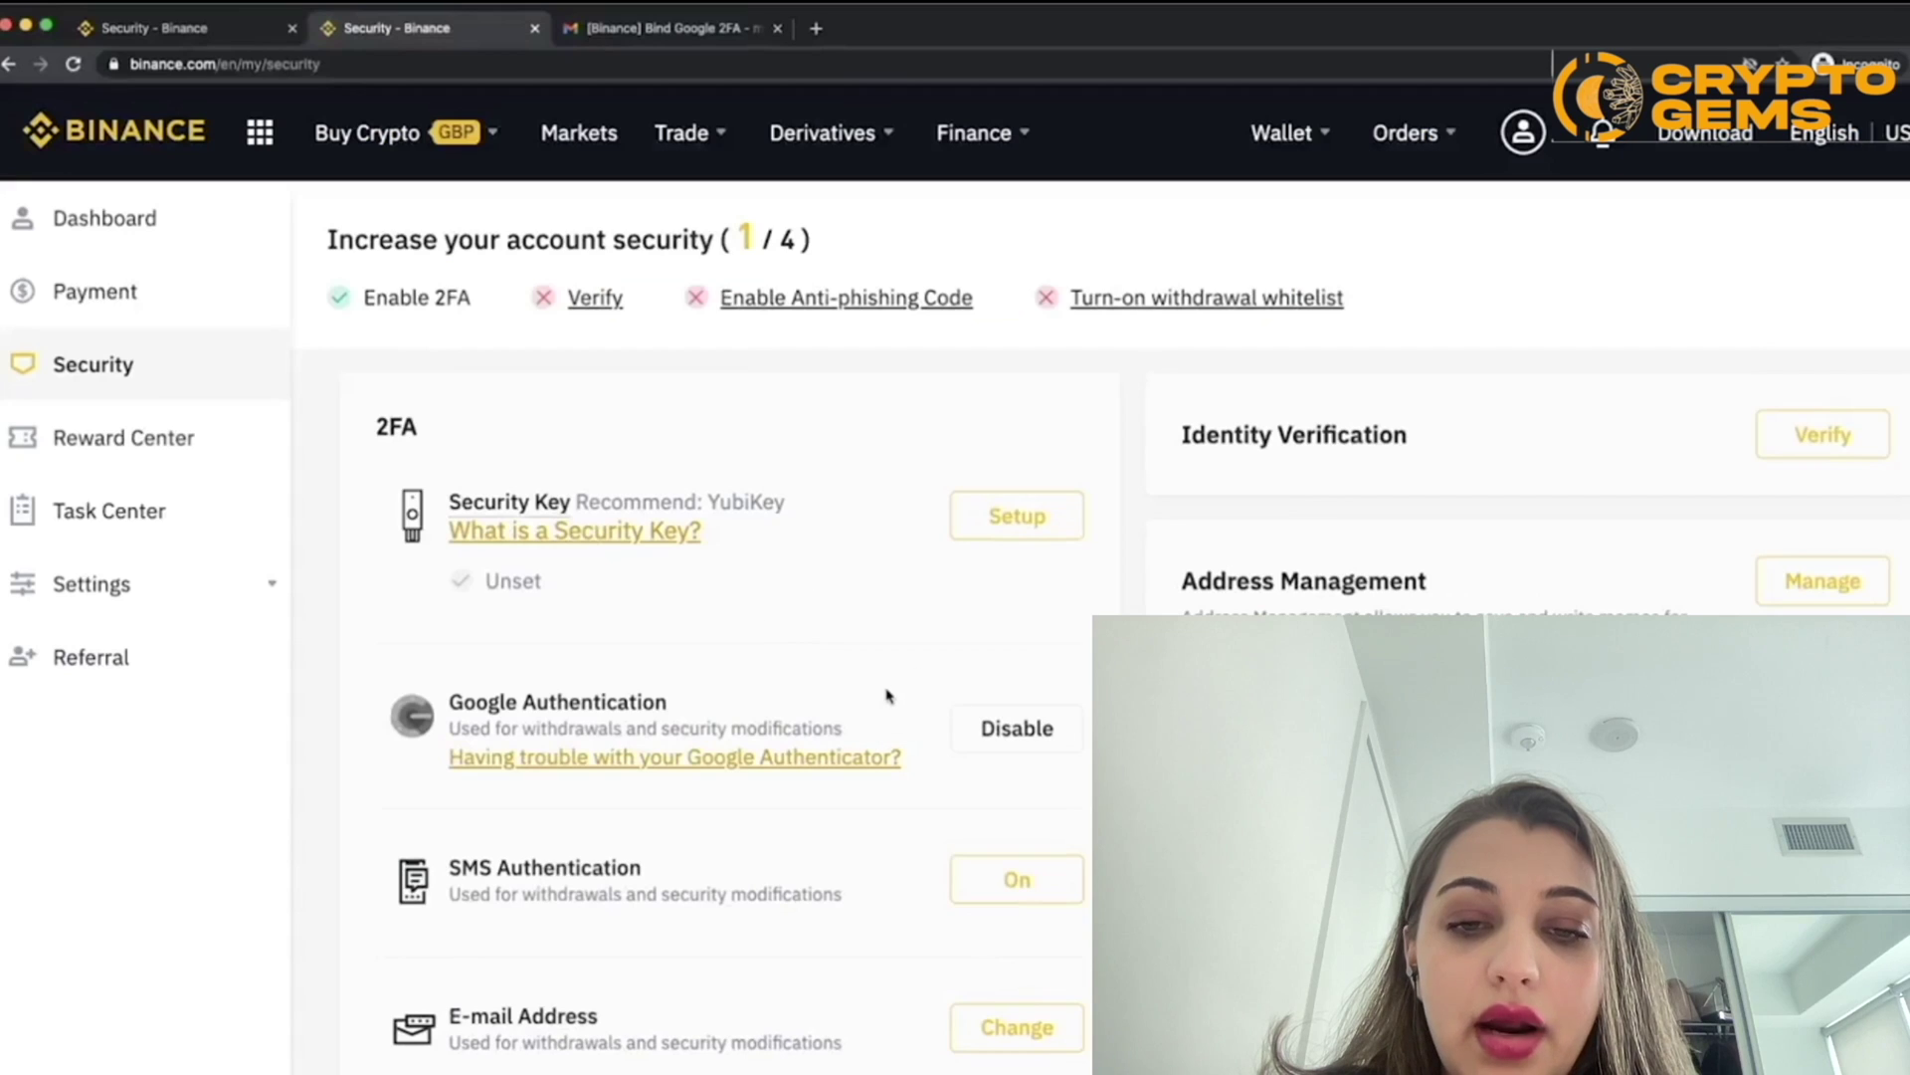
# Step: Review the Security page recommendations, then start identity verification via Verify
pyautogui.scroll(-2, 853, 677)
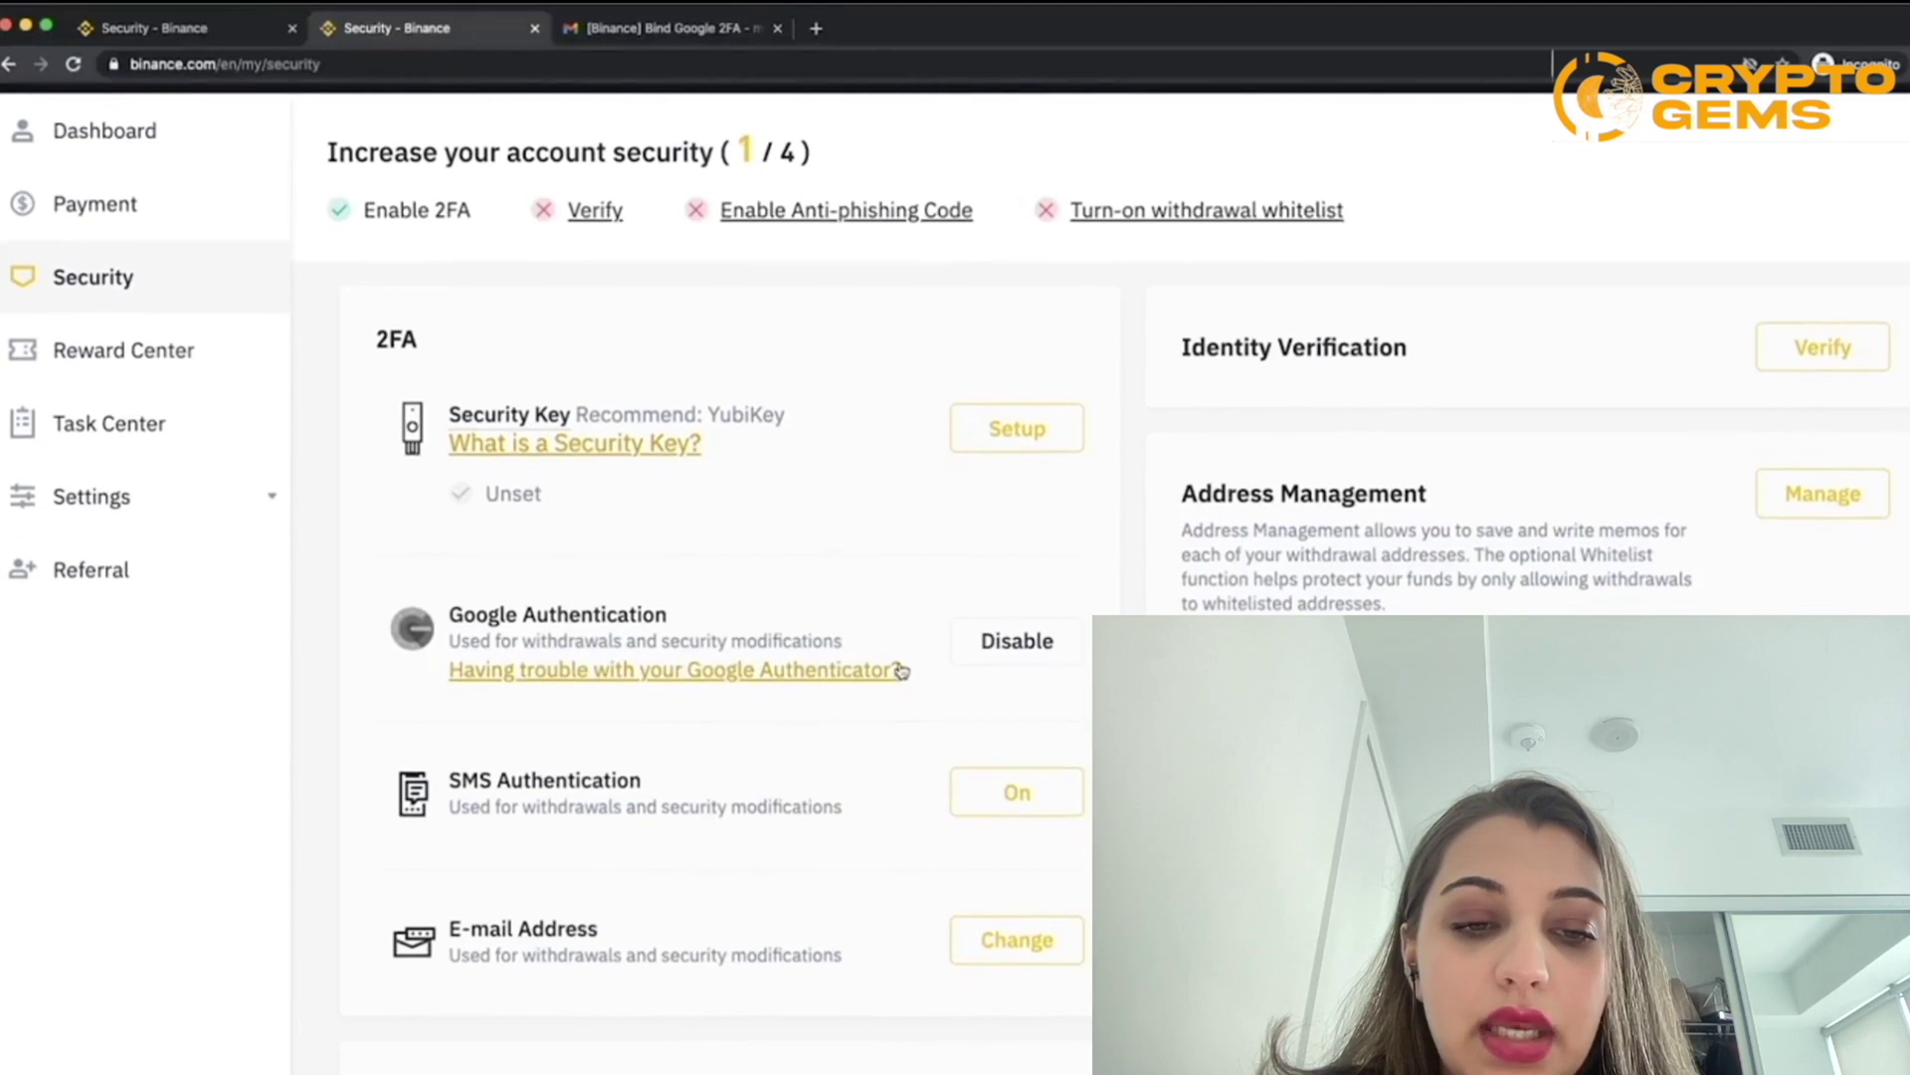
pyautogui.scroll(2, 895, 666)
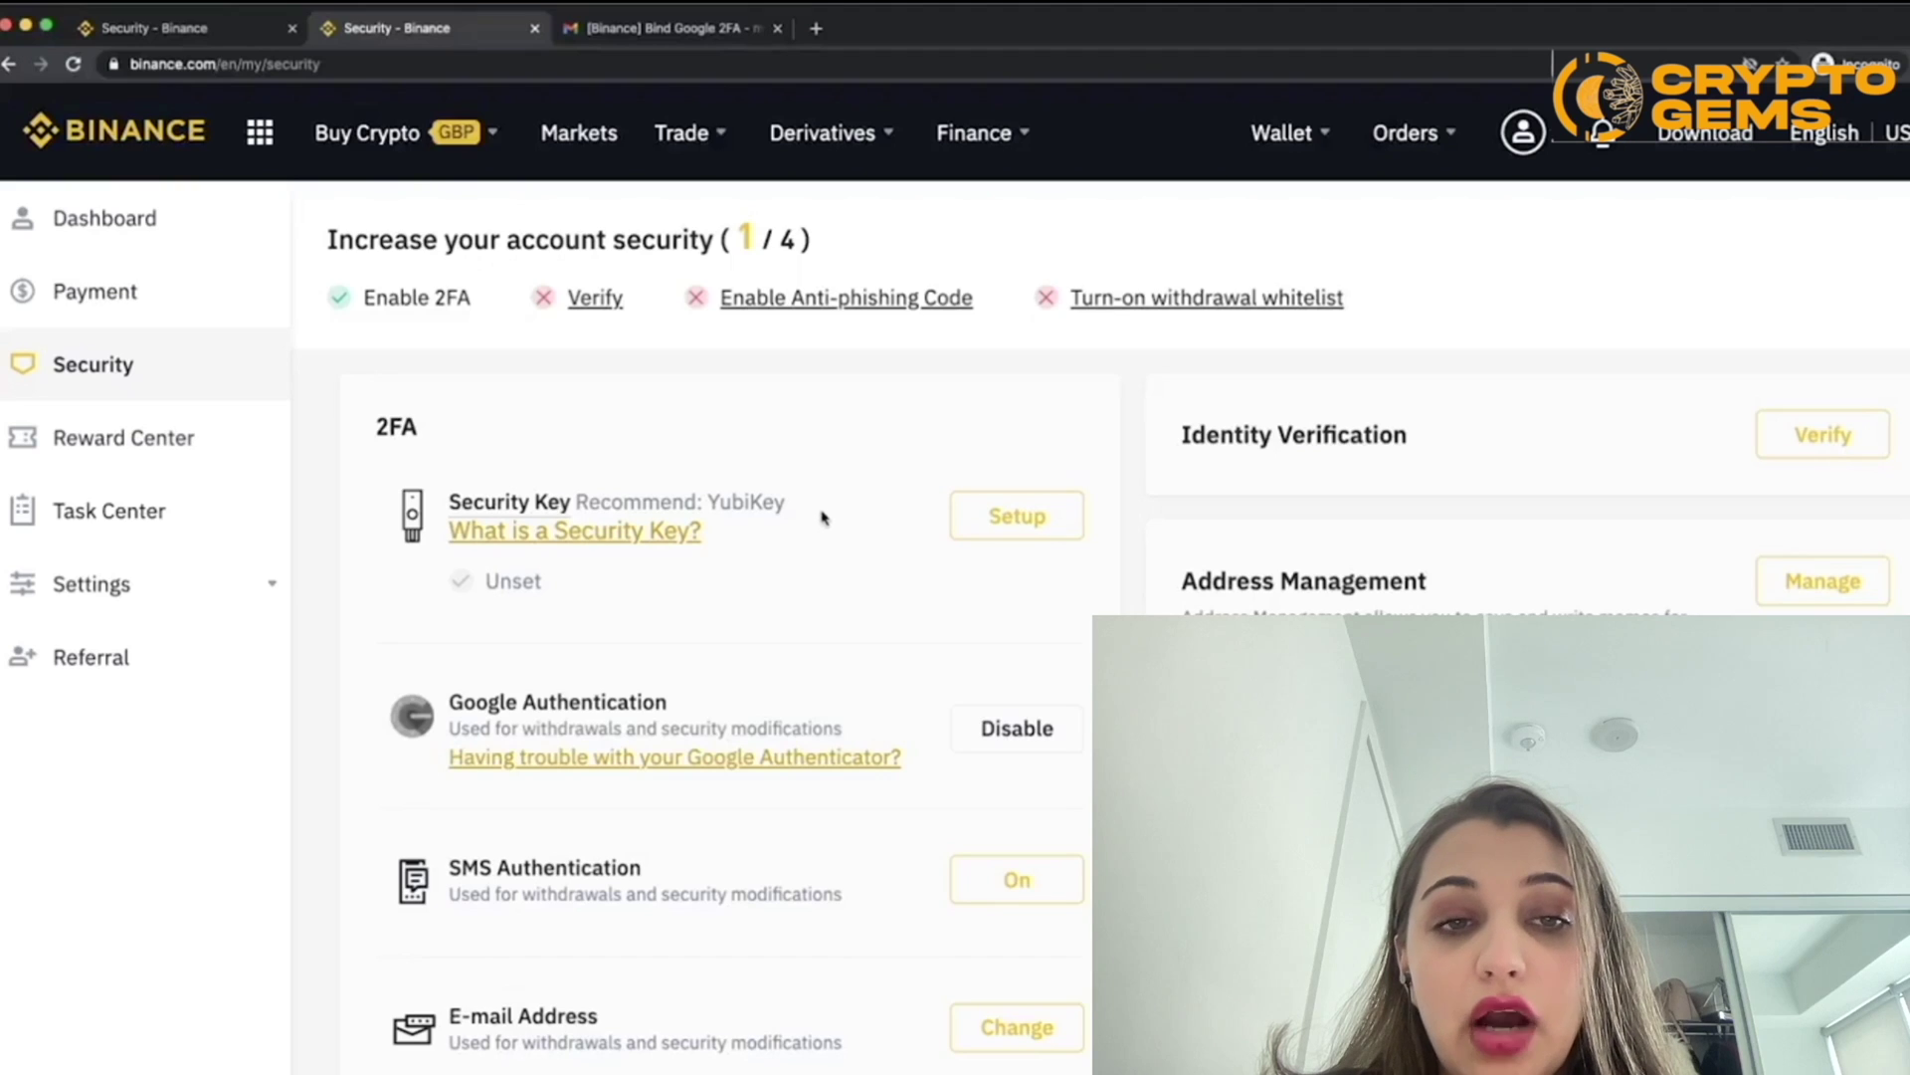
pyautogui.scroll(5, 712, 499)
pyautogui.moveTo(712, 500); pyautogui.dragTo(841, 509)
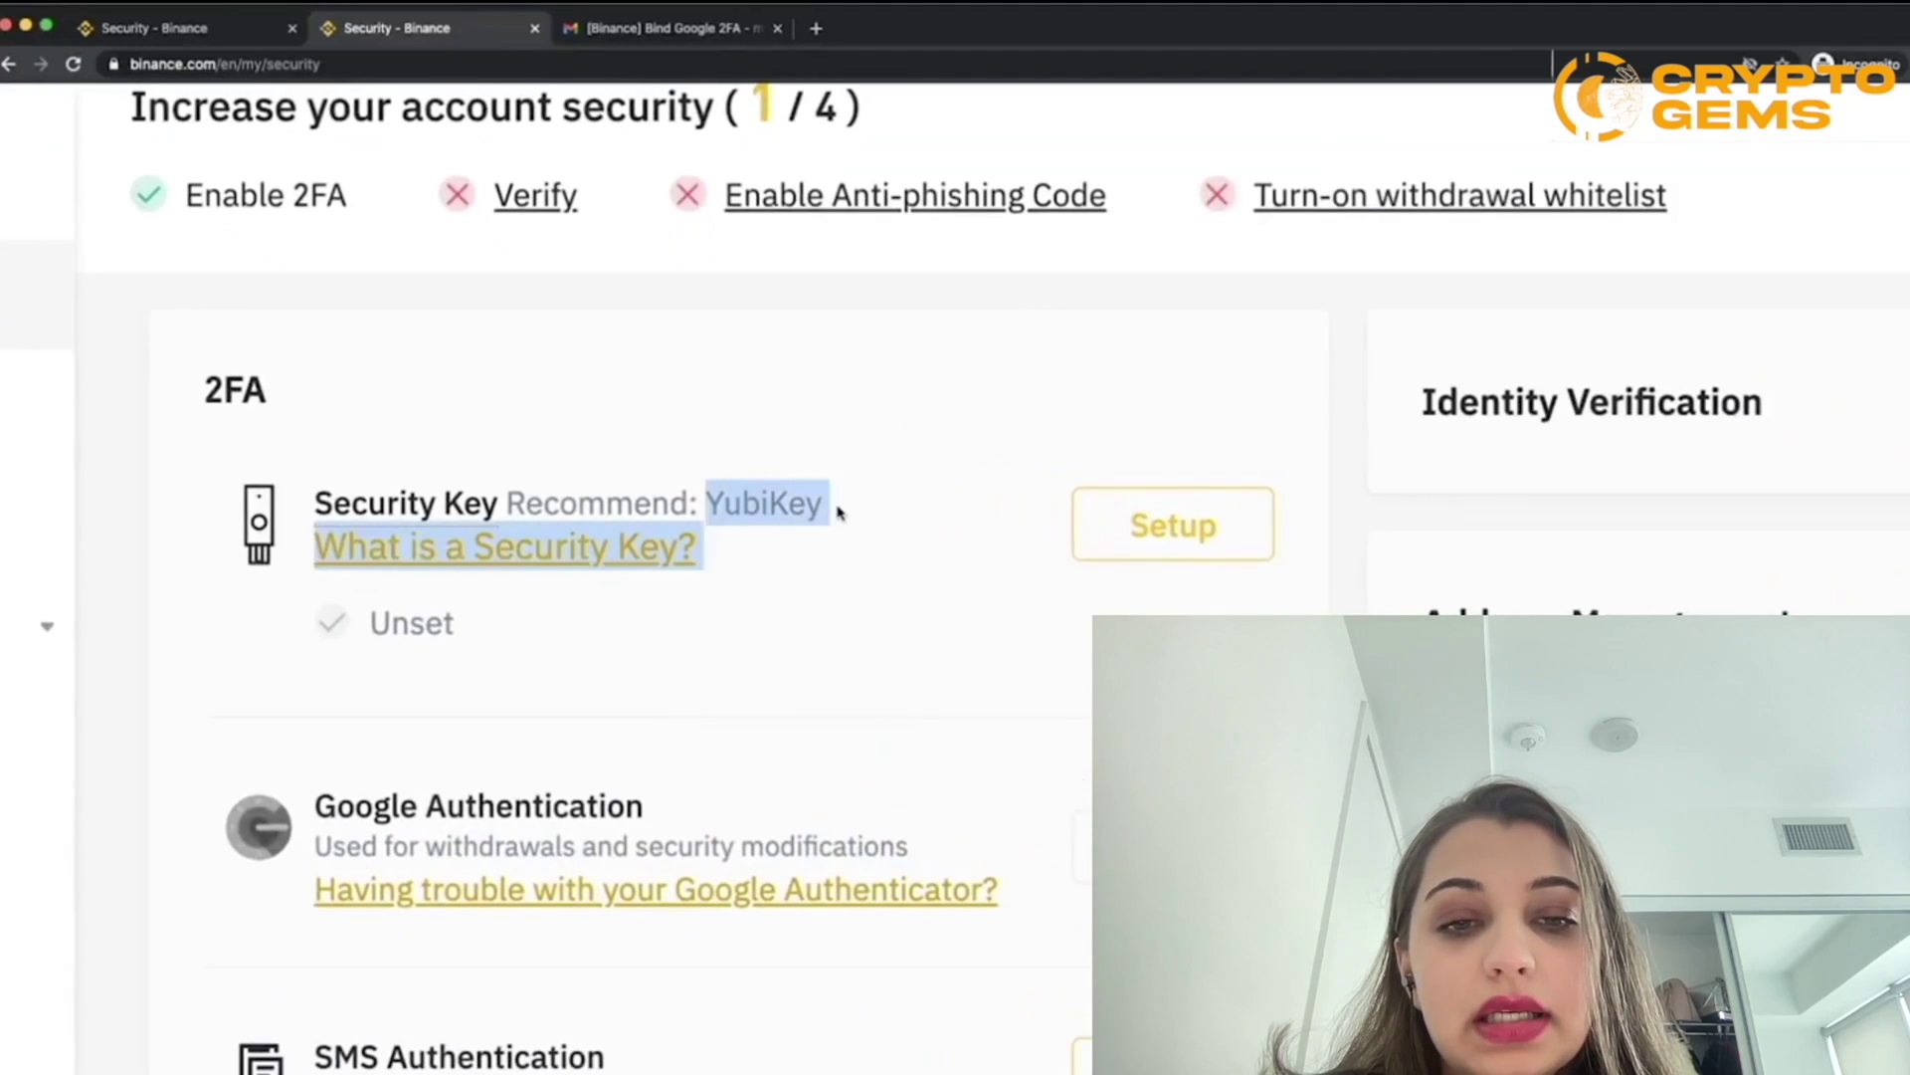
pyautogui.click(831, 516)
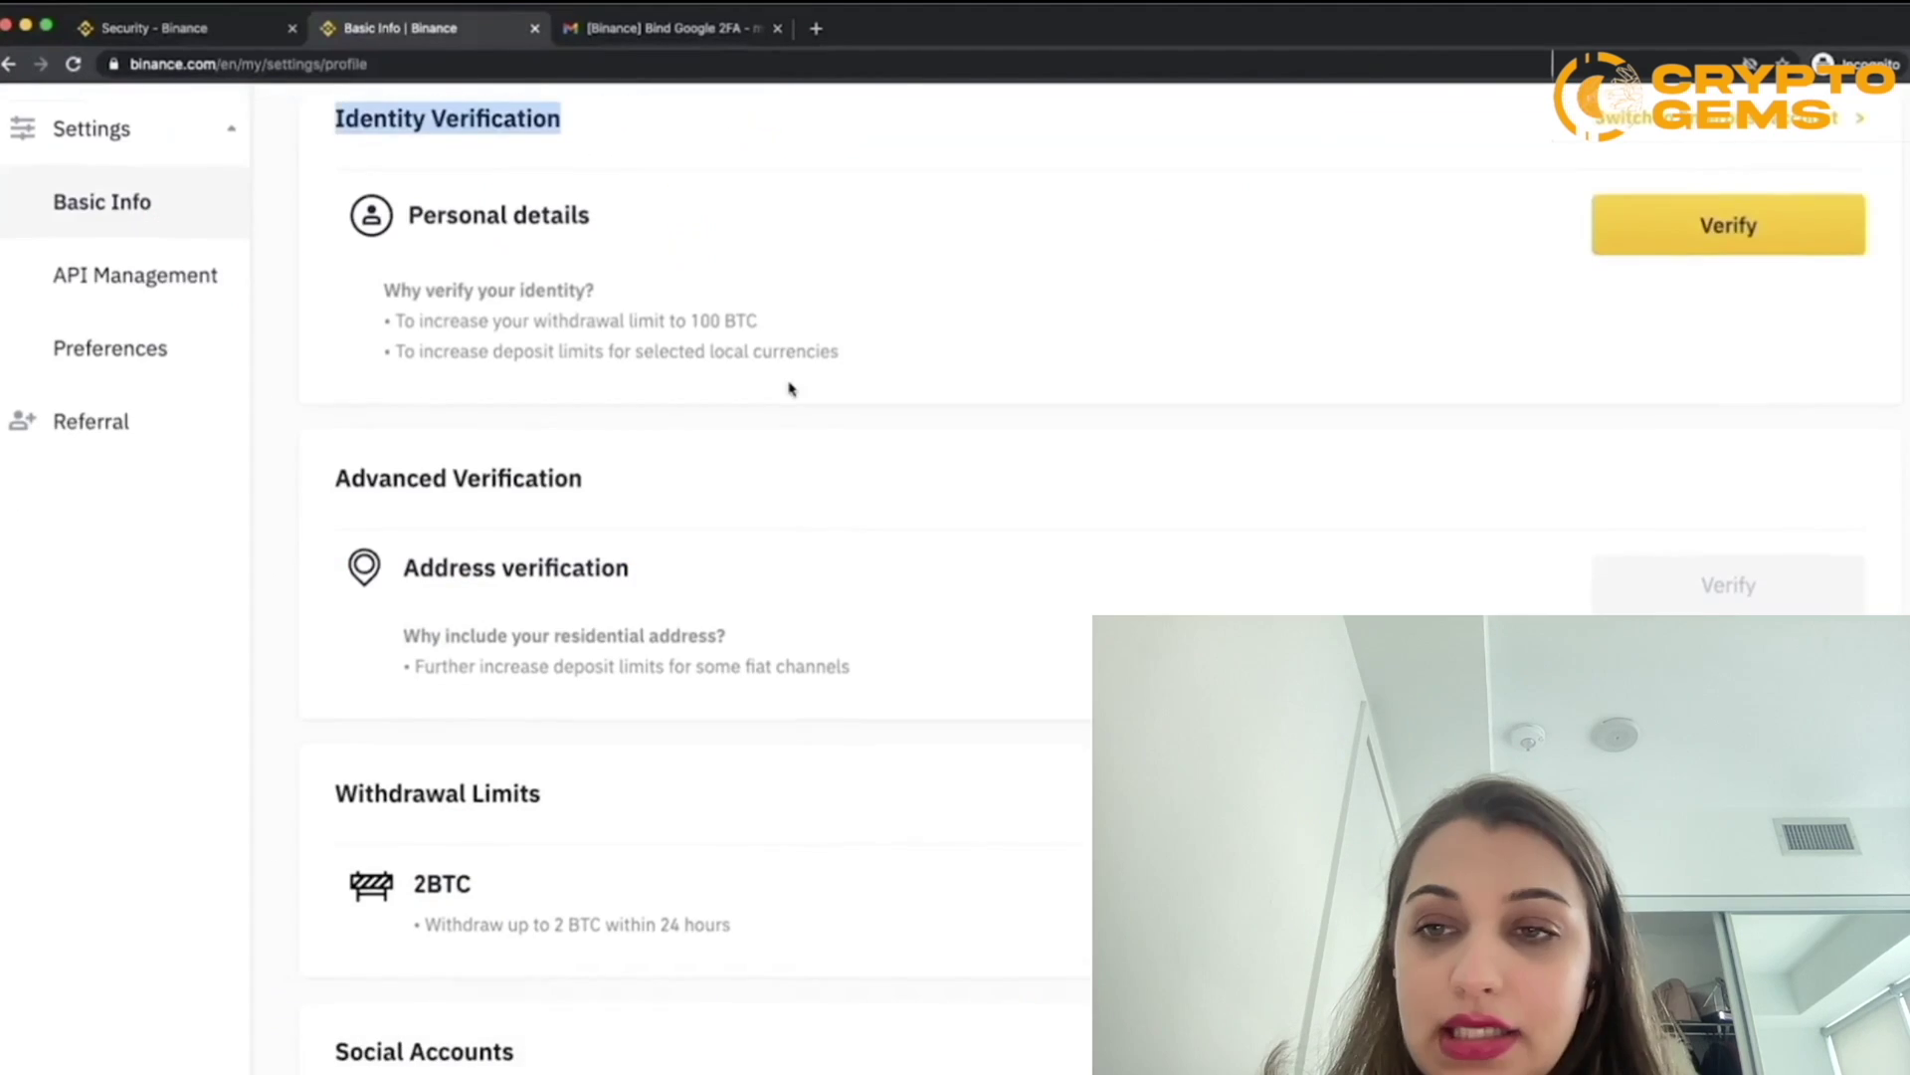
pyautogui.scroll(3, 503, 486)
pyautogui.click(1703, 501)
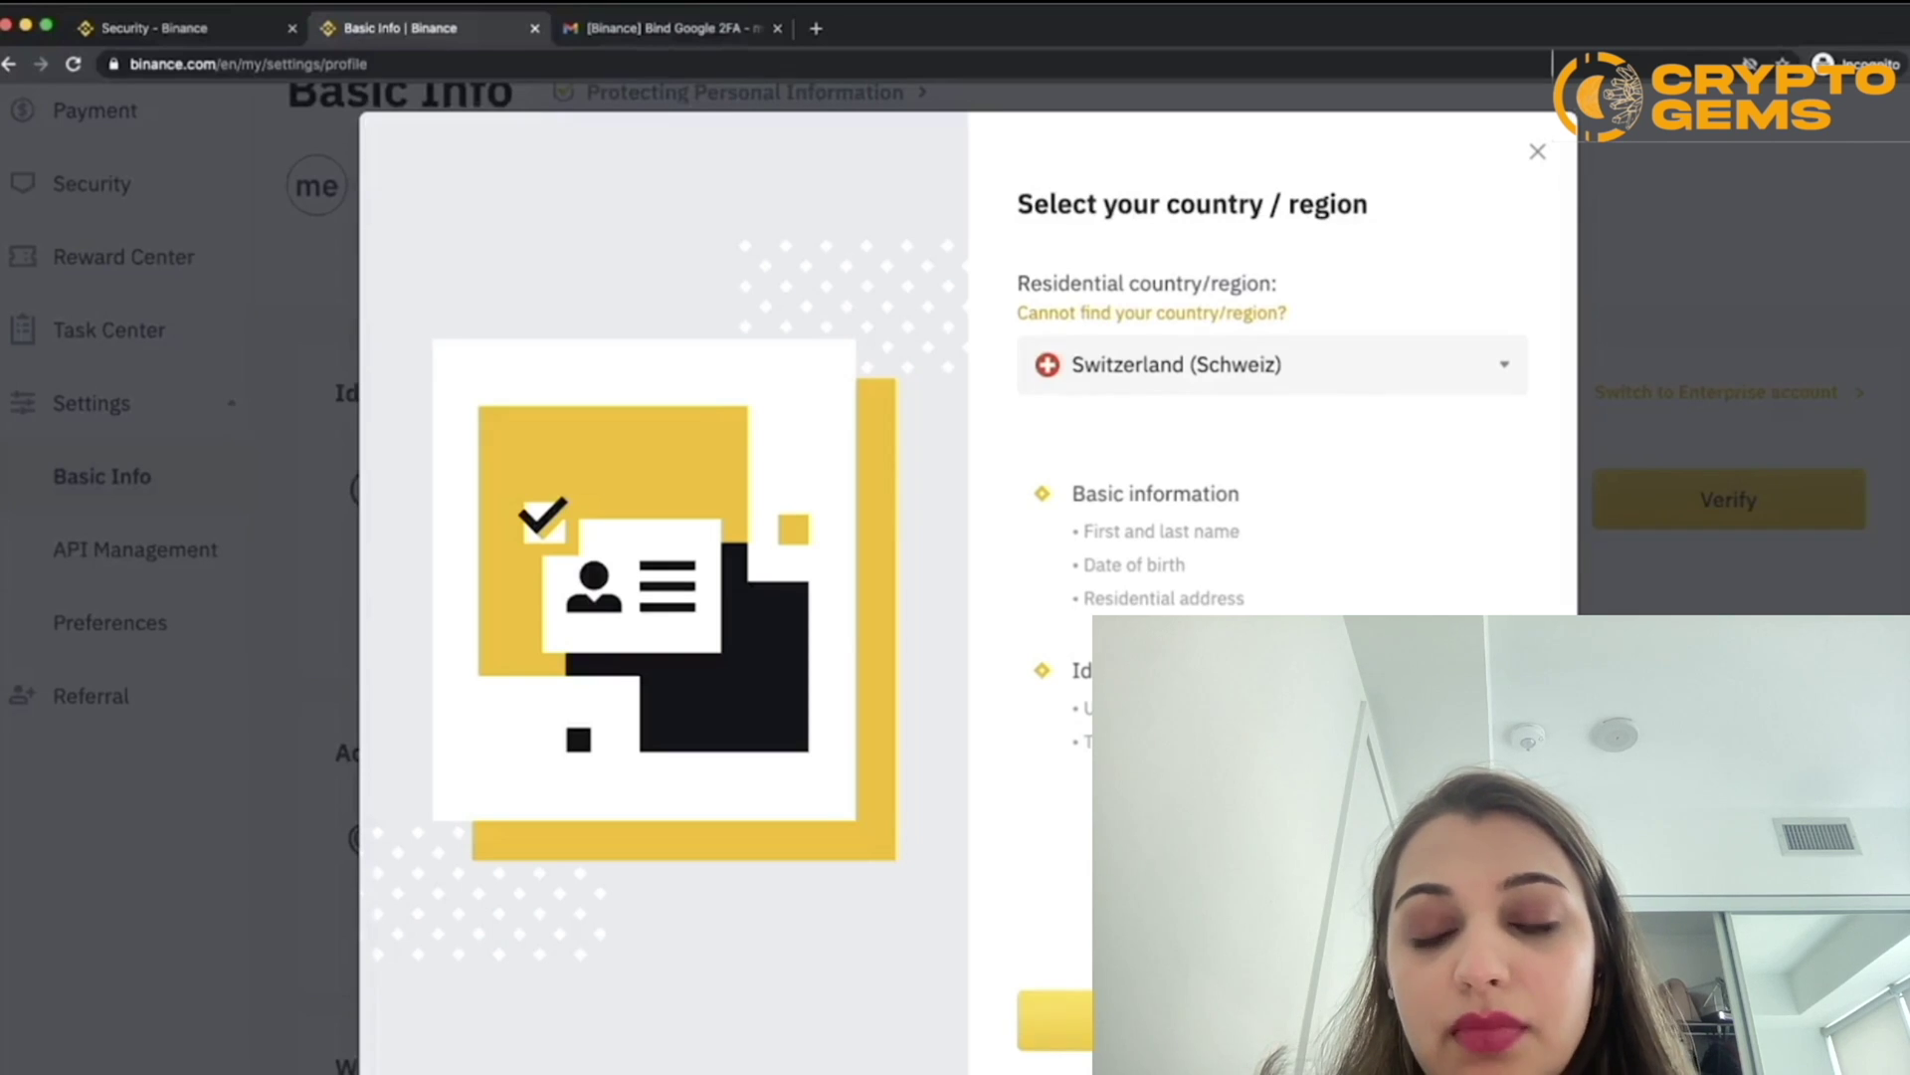
# Step: Confirm Switzerland (Schweiz) as the residential country/region
pyautogui.click(1055, 1020)
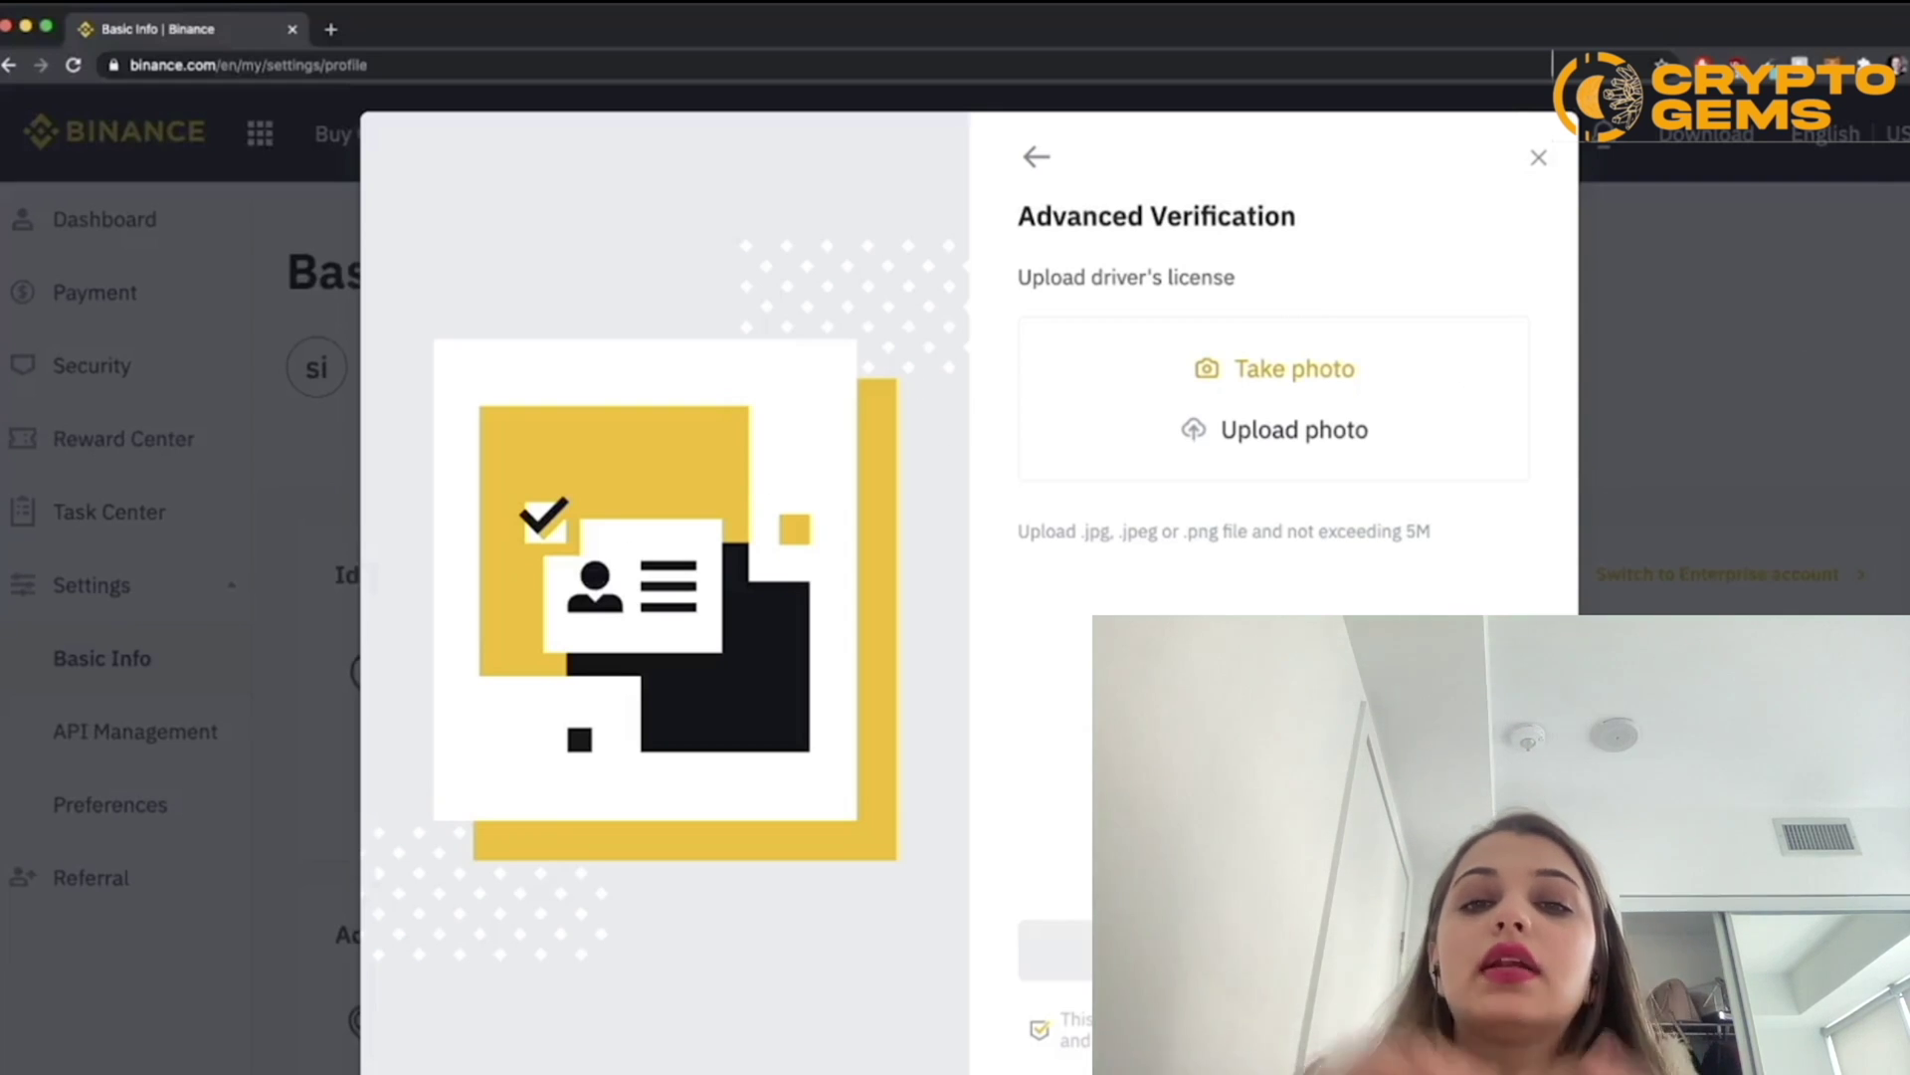
# Step: Choose to photograph the driver's licence with the webcam and grant camera access
pyautogui.click(1284, 369)
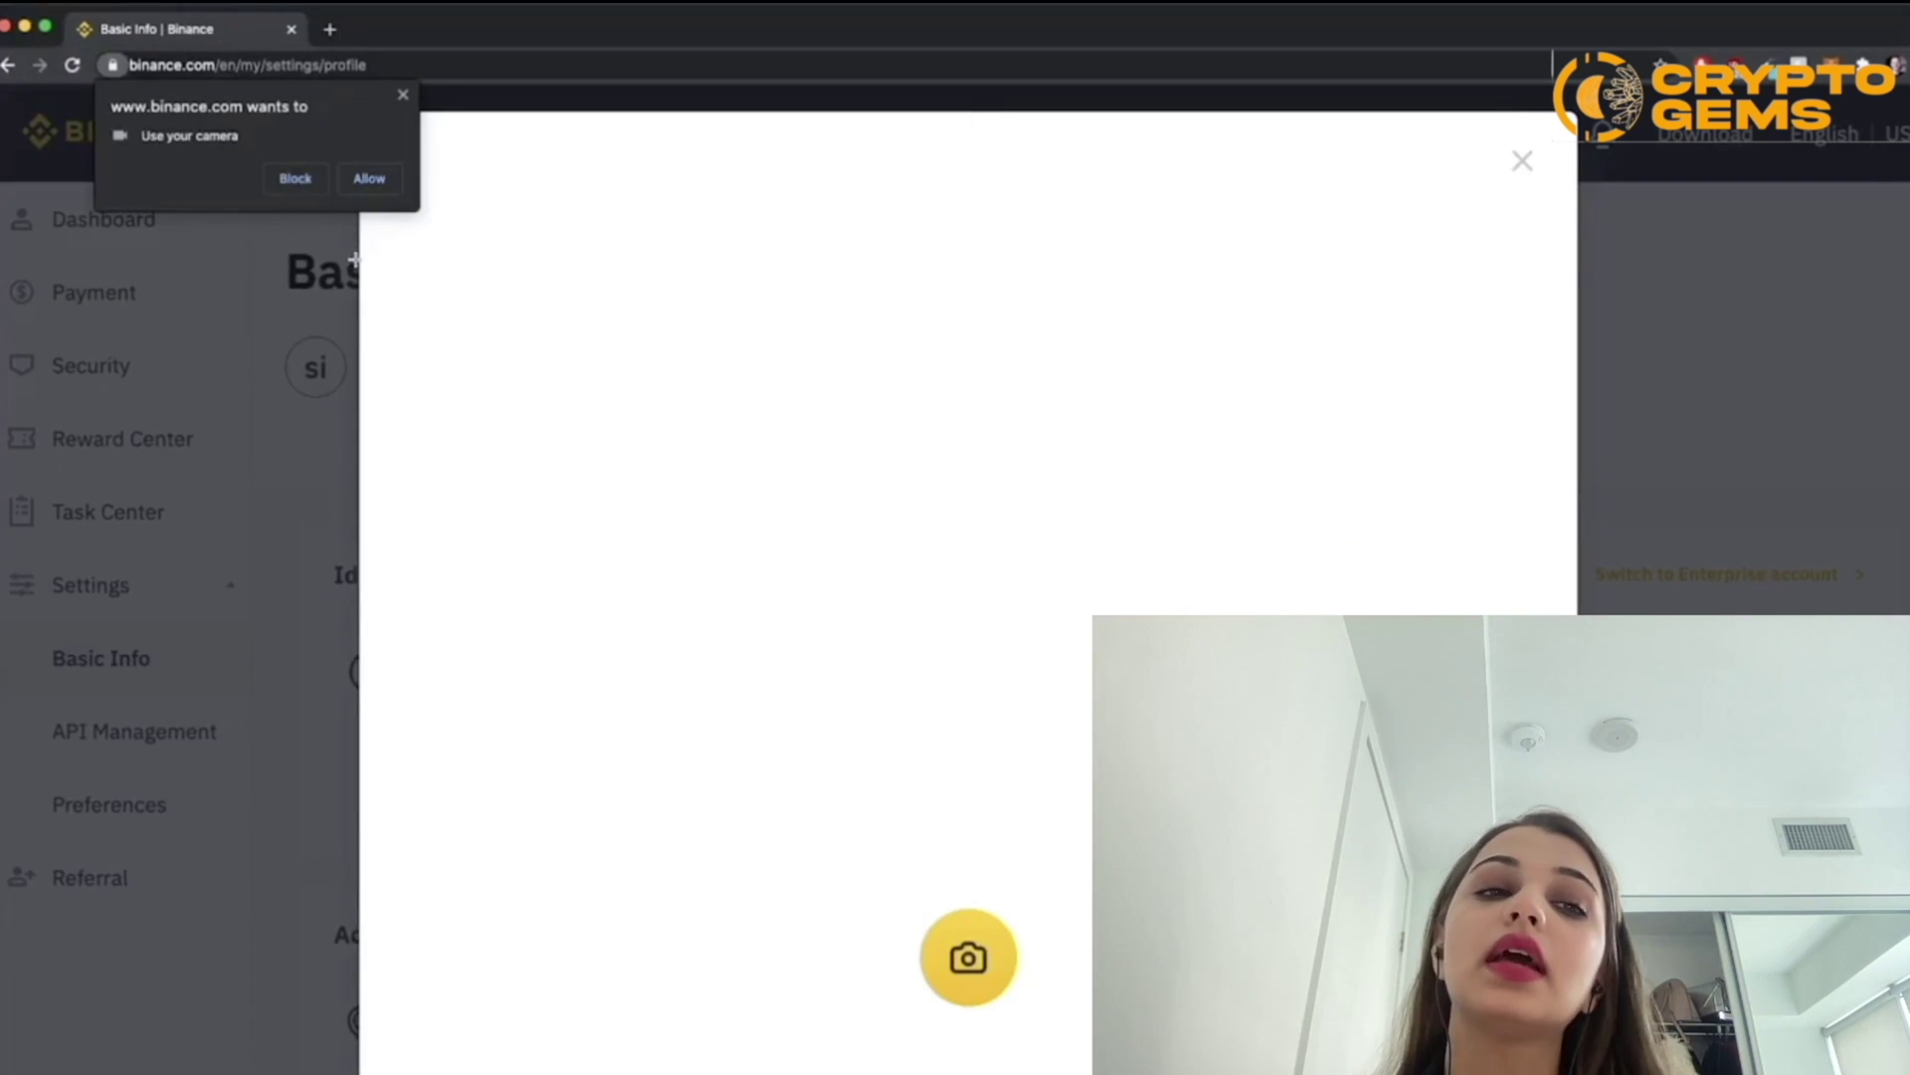
pyautogui.click(369, 178)
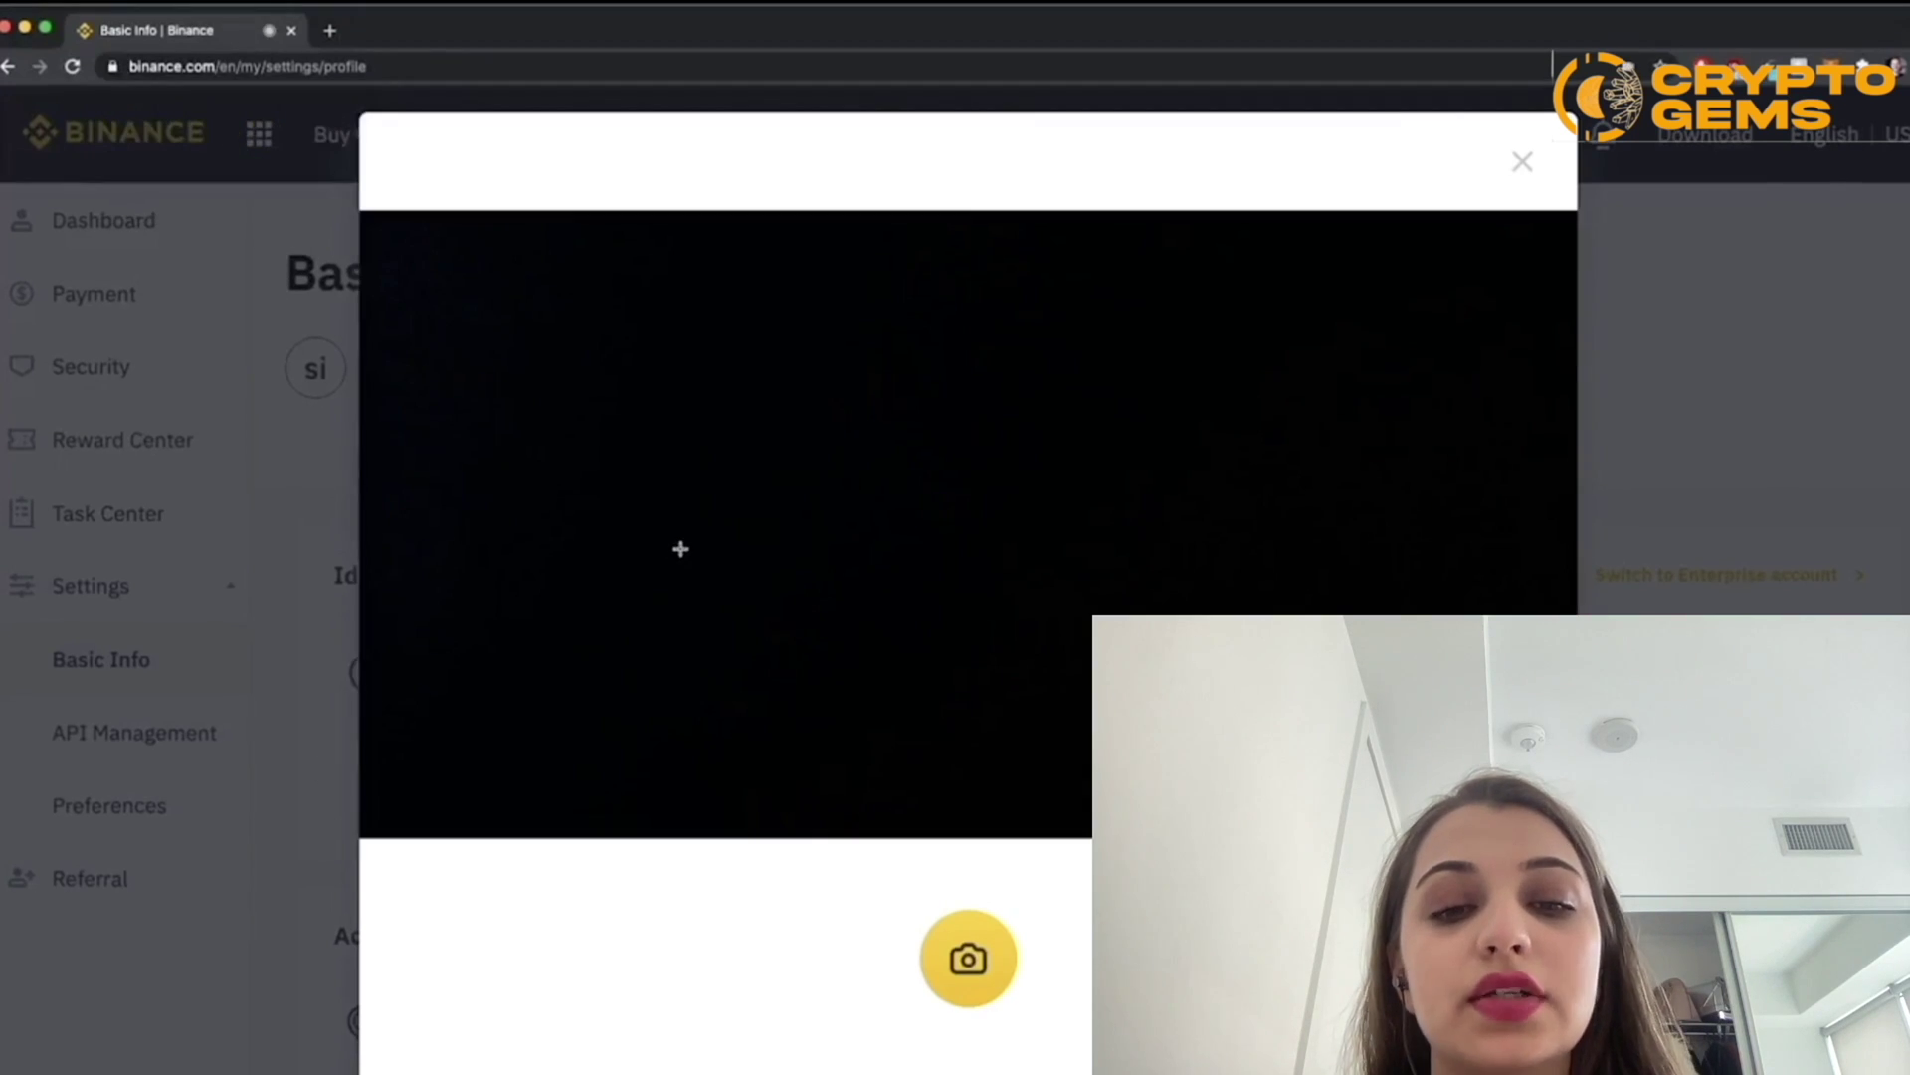